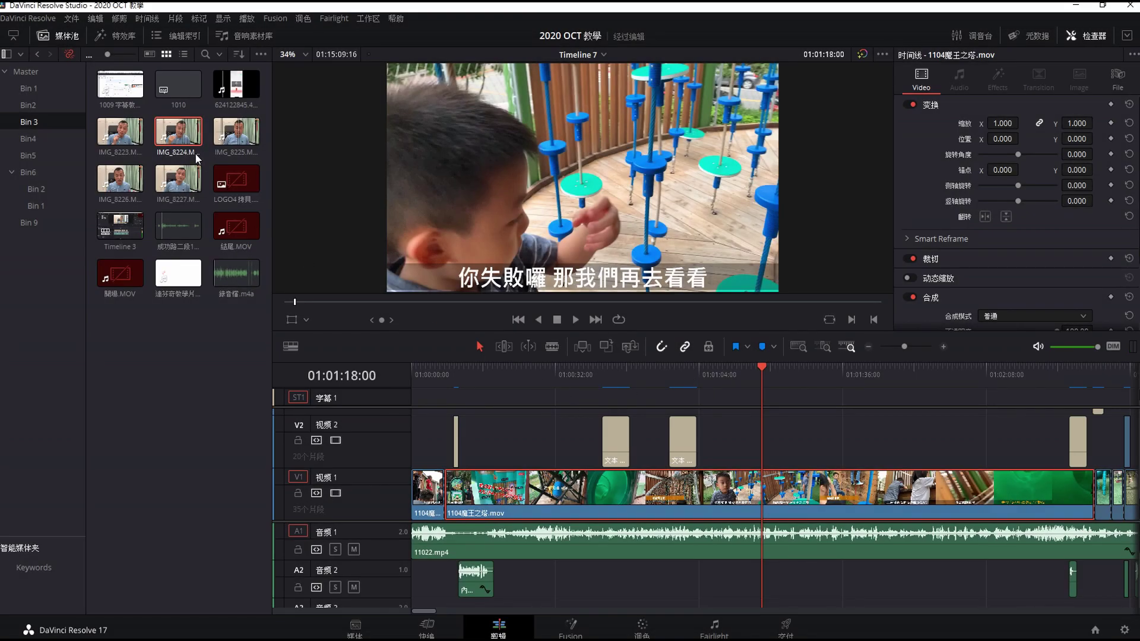
Step: Place IMG_8224 on video track 2, then undo it and scrub back toward the edit's start
{"action": "double_click", "coordinate": [181, 134]}
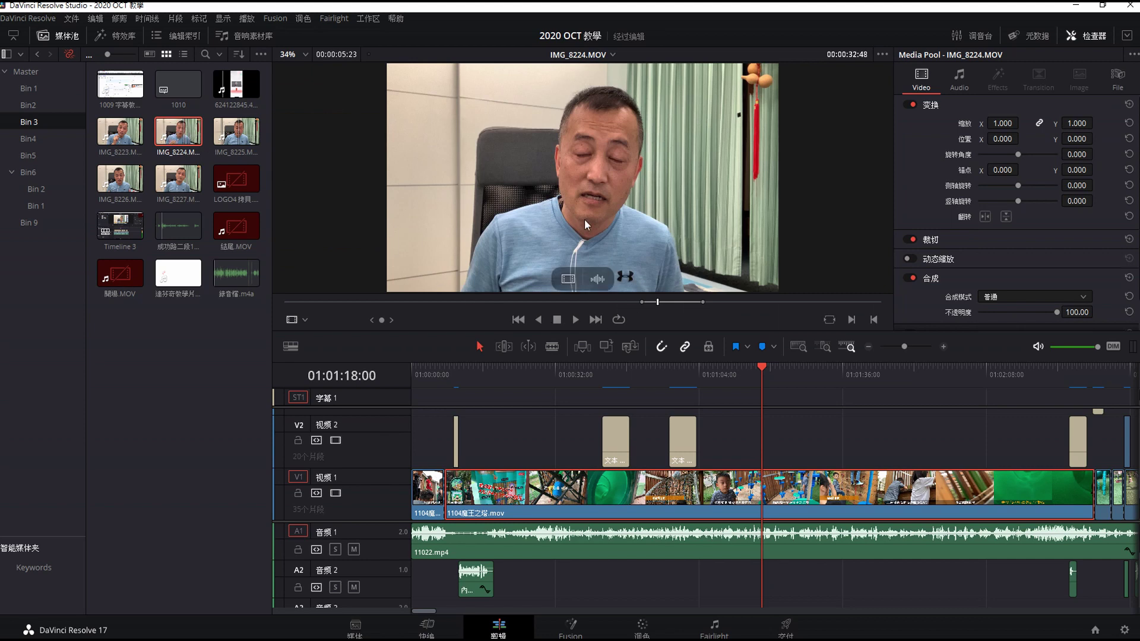
{"action": "mouse_move", "coordinate": [594, 219]}
{"action": "left_mouse_down"}
{"action": "mouse_move", "coordinate": [701, 432]}
{"action": "mouse_move", "coordinate": [728, 432]}
{"action": "left_mouse_up"}
{"action": "mouse_move", "coordinate": [760, 376]}
{"action": "left_mouse_down"}
{"action": "mouse_move", "coordinate": [718, 380]}
{"action": "mouse_move", "coordinate": [743, 380]}
{"action": "left_mouse_up"}
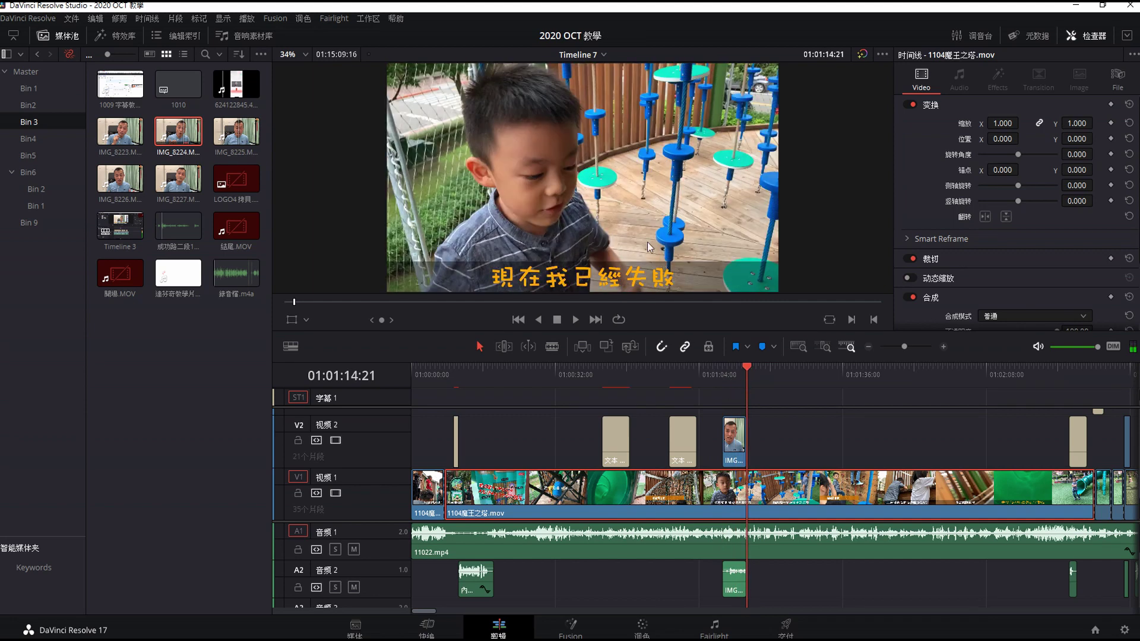
{"action": "key", "text": "ctrl+z"}
{"action": "mouse_move", "coordinate": [440, 375]}
{"action": "left_mouse_down"}
{"action": "mouse_move", "coordinate": [468, 385]}
{"action": "mouse_move", "coordinate": [429, 391]}
{"action": "left_mouse_up"}
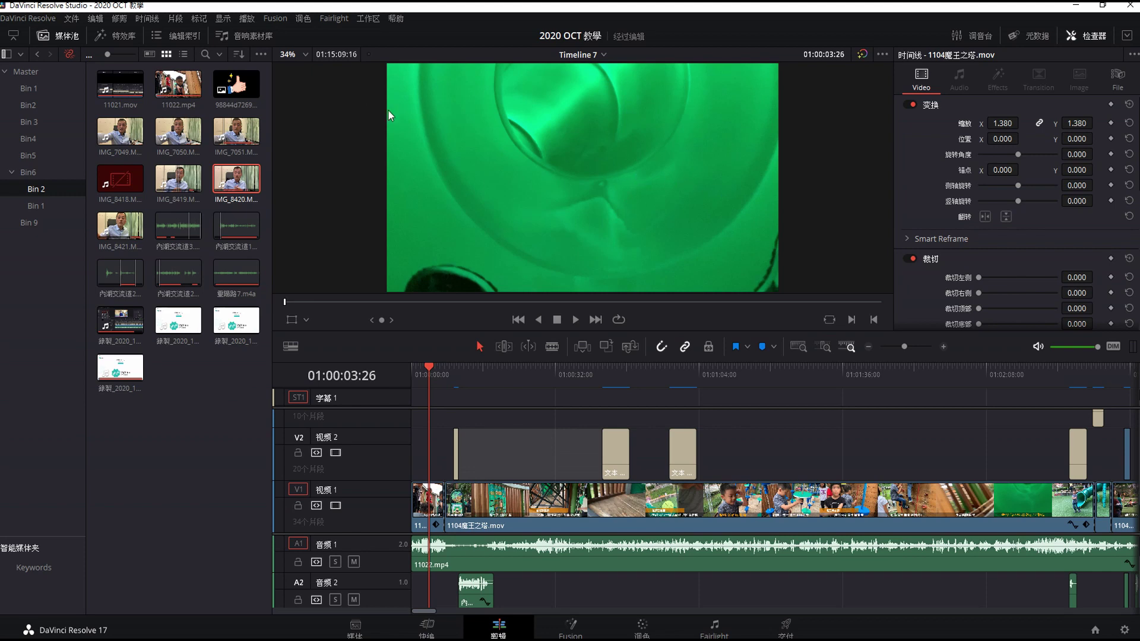
Step: Reset the workspace to the default UI layout and enlarge the timeline to show more tracks
{"action": "left_click", "coordinate": [368, 18]}
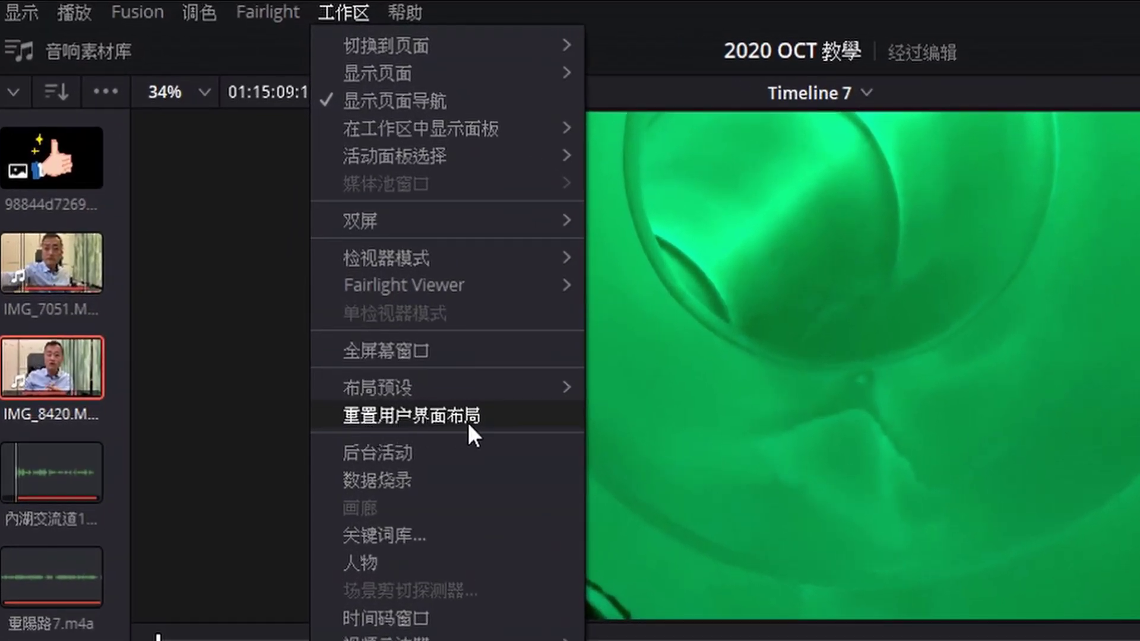
{"action": "left_click", "coordinate": [440, 414]}
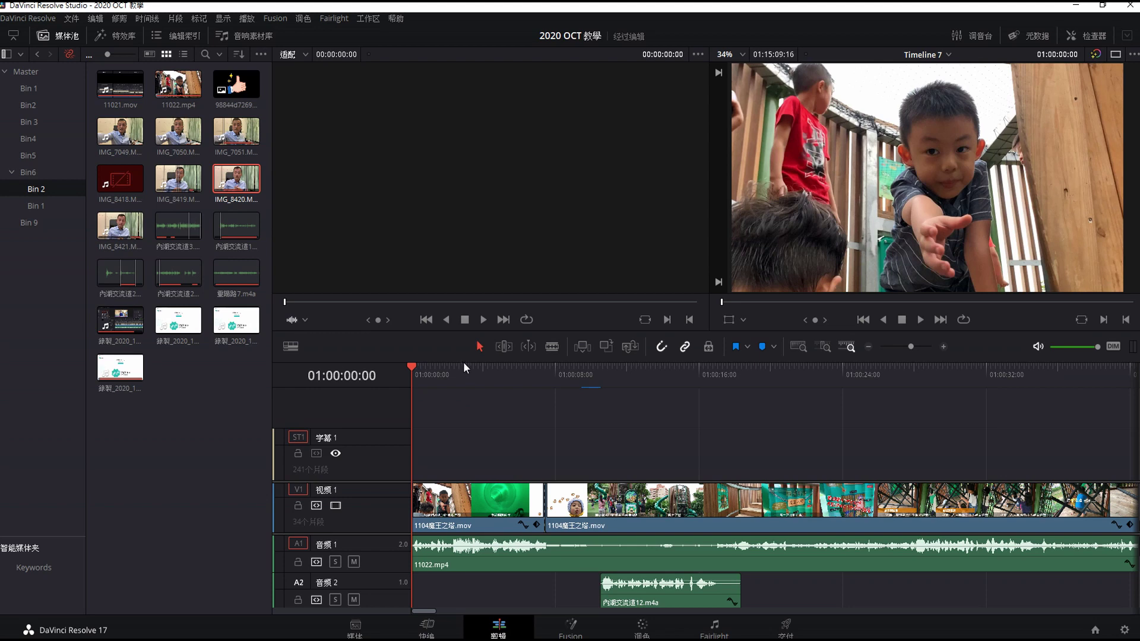
{"action": "left_click_drag", "start_coordinate": [478, 333], "coordinate": [488, 209]}
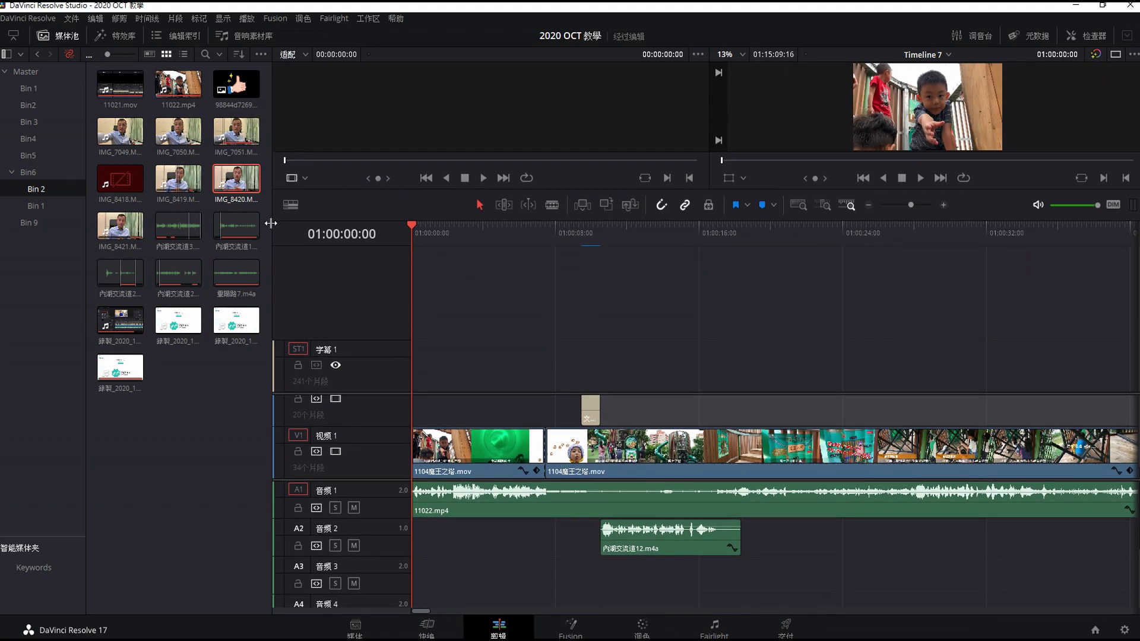
{"action": "left_click_drag", "start_coordinate": [271, 223], "coordinate": [400, 233]}
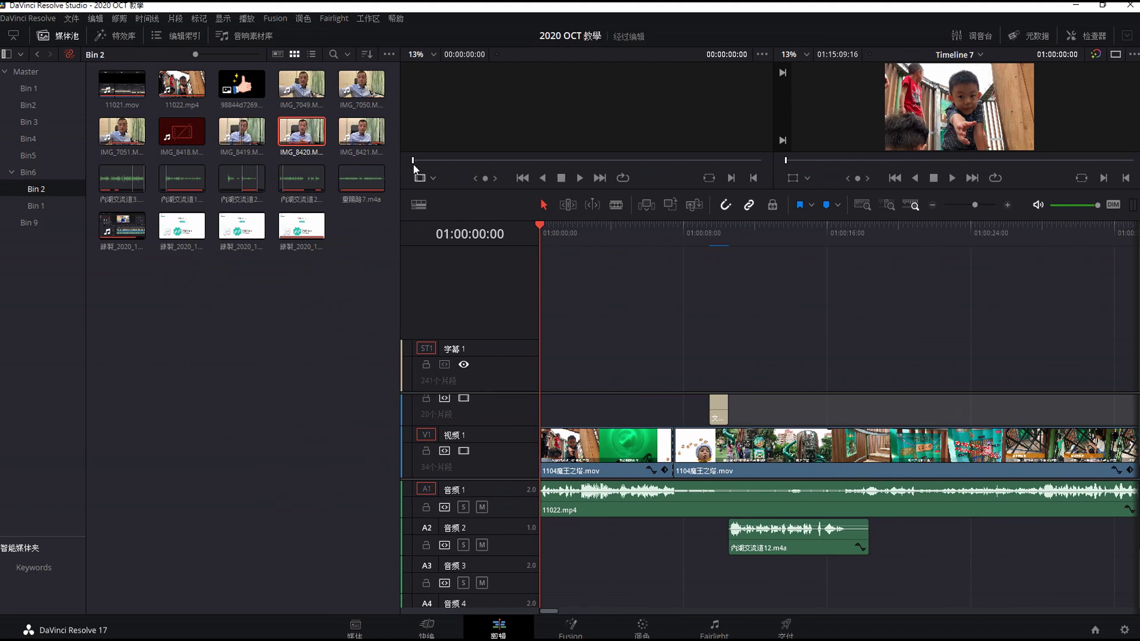
{"action": "left_click", "coordinate": [365, 18]}
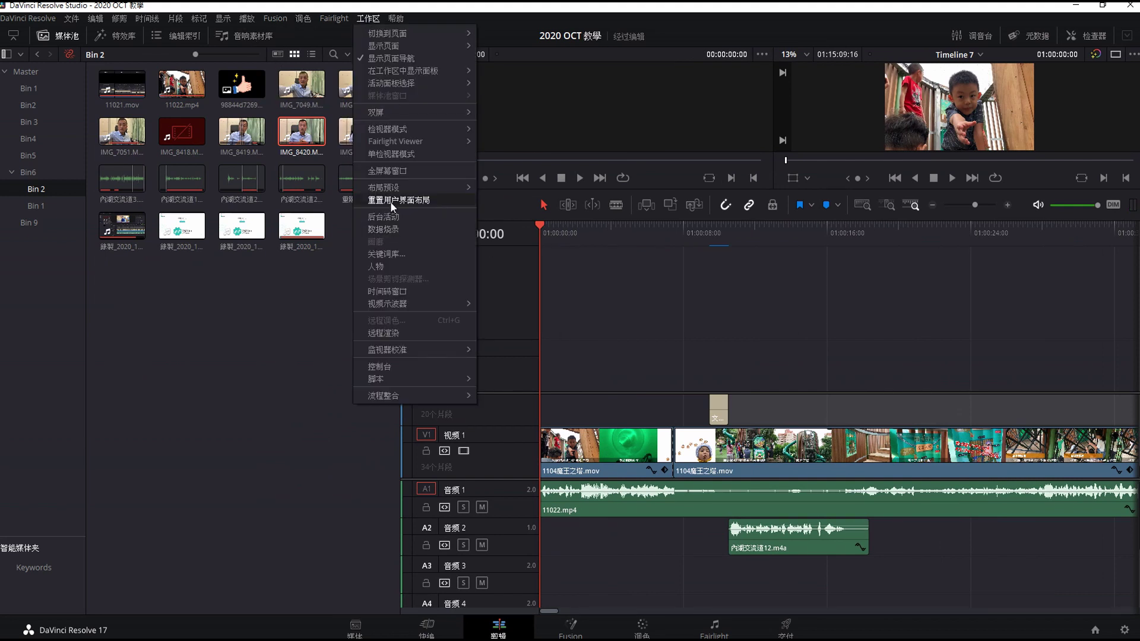
{"action": "left_click", "coordinate": [391, 201]}
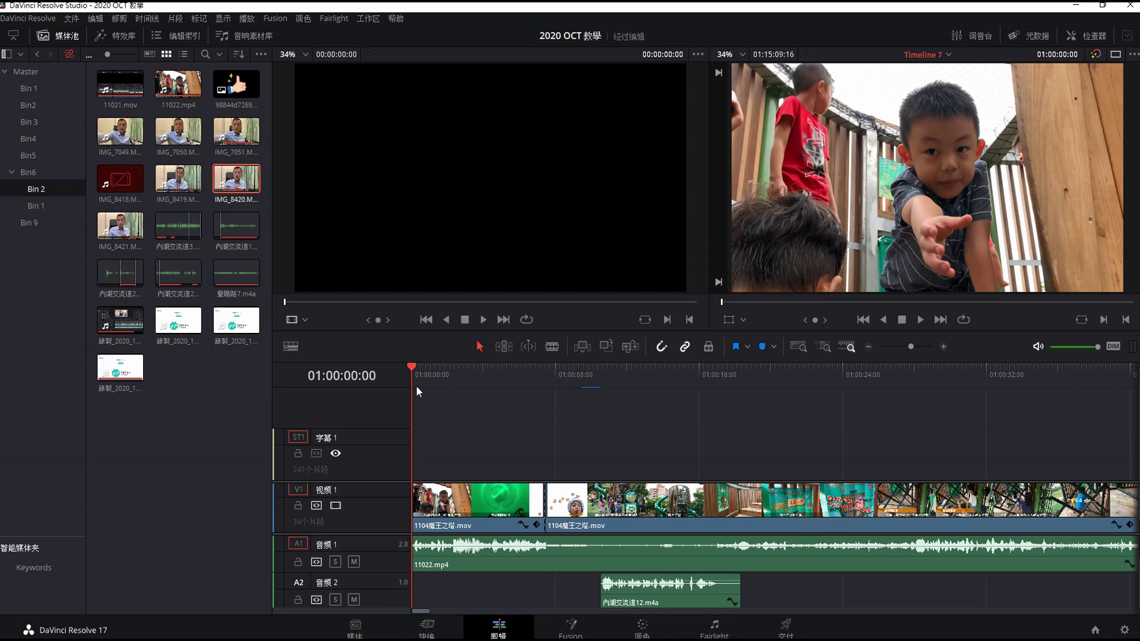
{"action": "mouse_move", "coordinate": [414, 370]}
{"action": "left_mouse_down"}
{"action": "mouse_move", "coordinate": [483, 372]}
{"action": "mouse_move", "coordinate": [479, 390]}
{"action": "left_mouse_up"}
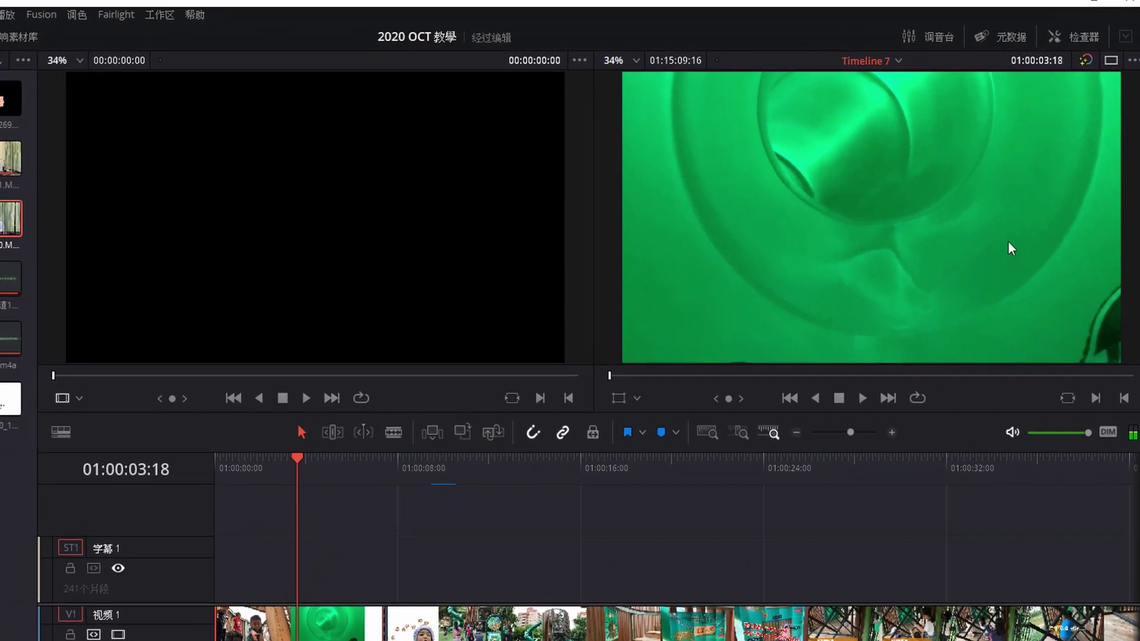
Step: Toggle the Inspector on and off twice to switch between single and dual viewer layouts
{"action": "left_click", "coordinate": [1074, 39]}
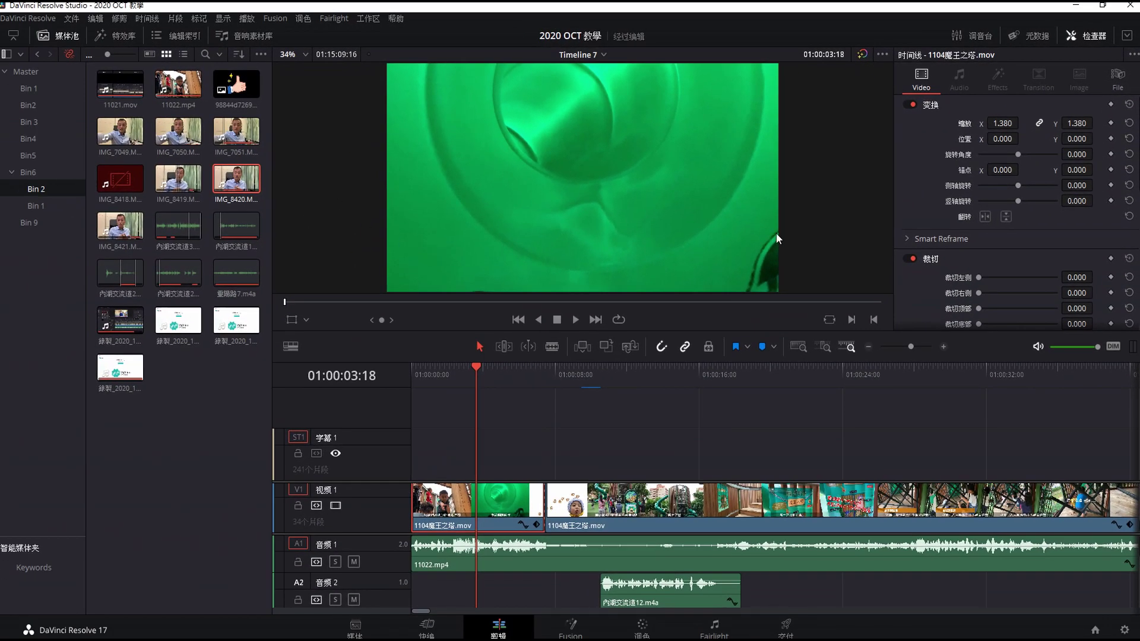
{"action": "left_click", "coordinate": [1100, 36]}
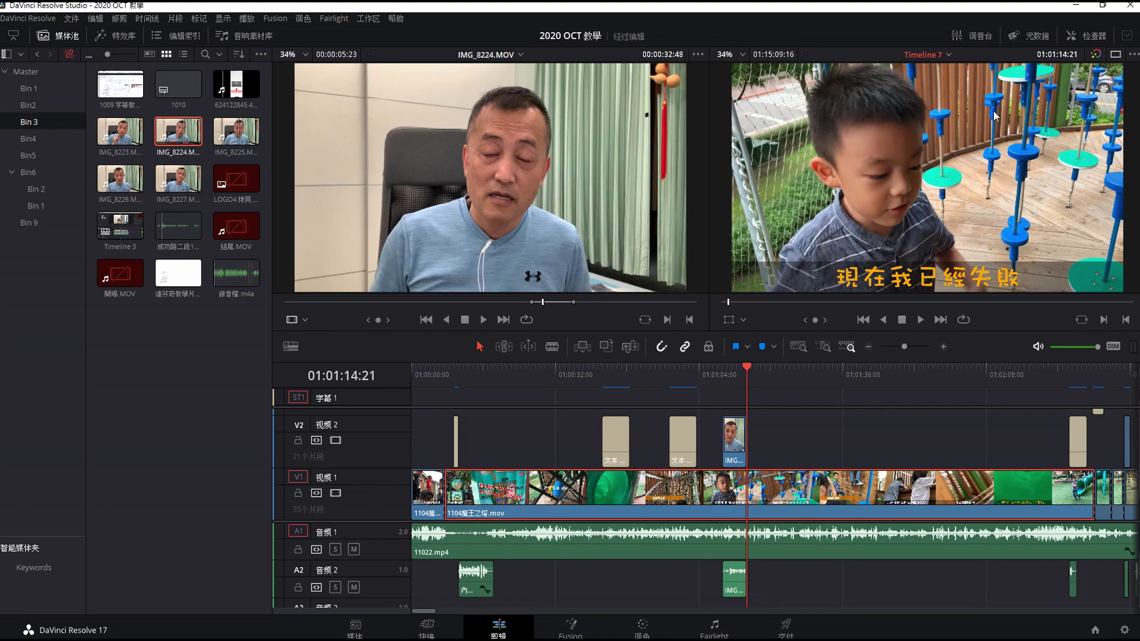
{"action": "left_click", "coordinate": [1096, 37]}
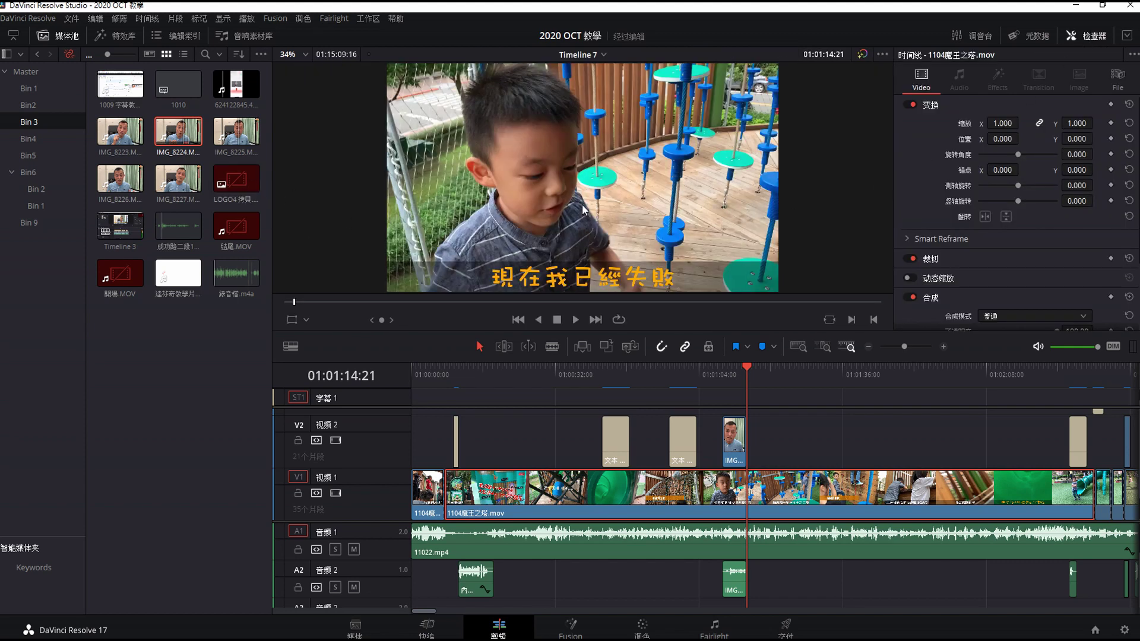
{"action": "left_click", "coordinate": [1088, 34]}
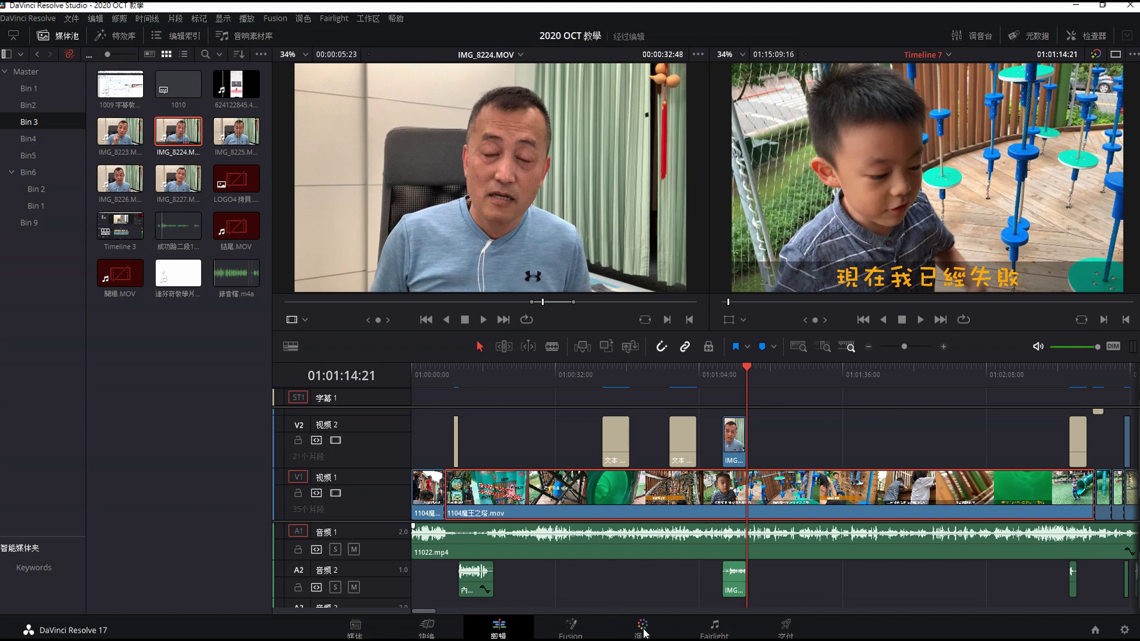
Step: Open clip 05 on the Color page and compare it with its grade bypassed
{"action": "left_click", "coordinate": [643, 631]}
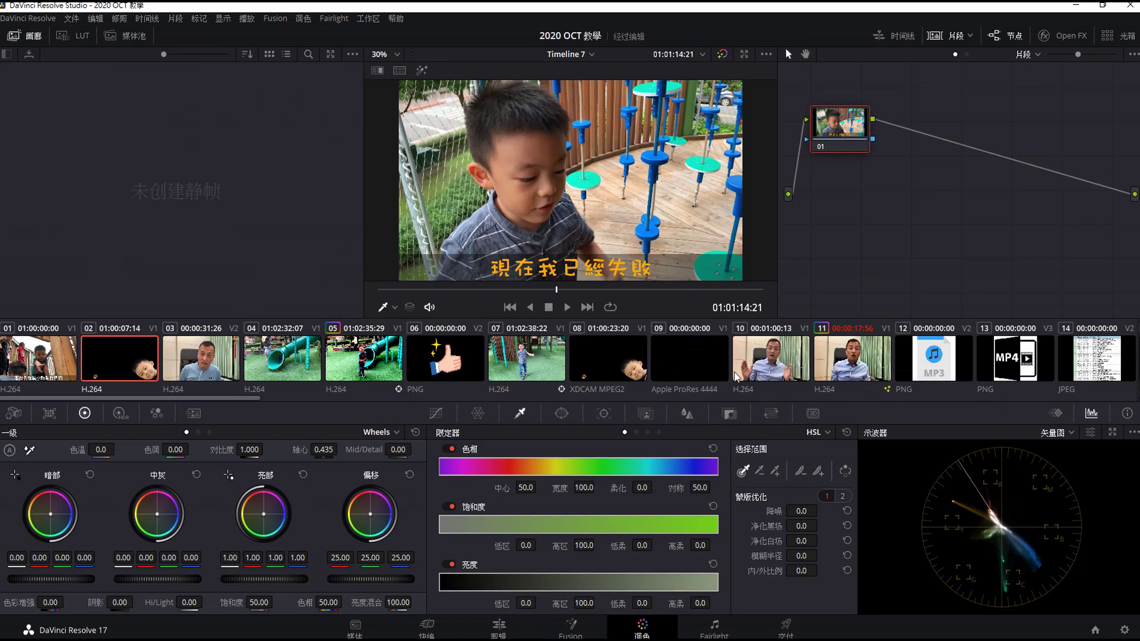
{"action": "left_click", "coordinate": [353, 358]}
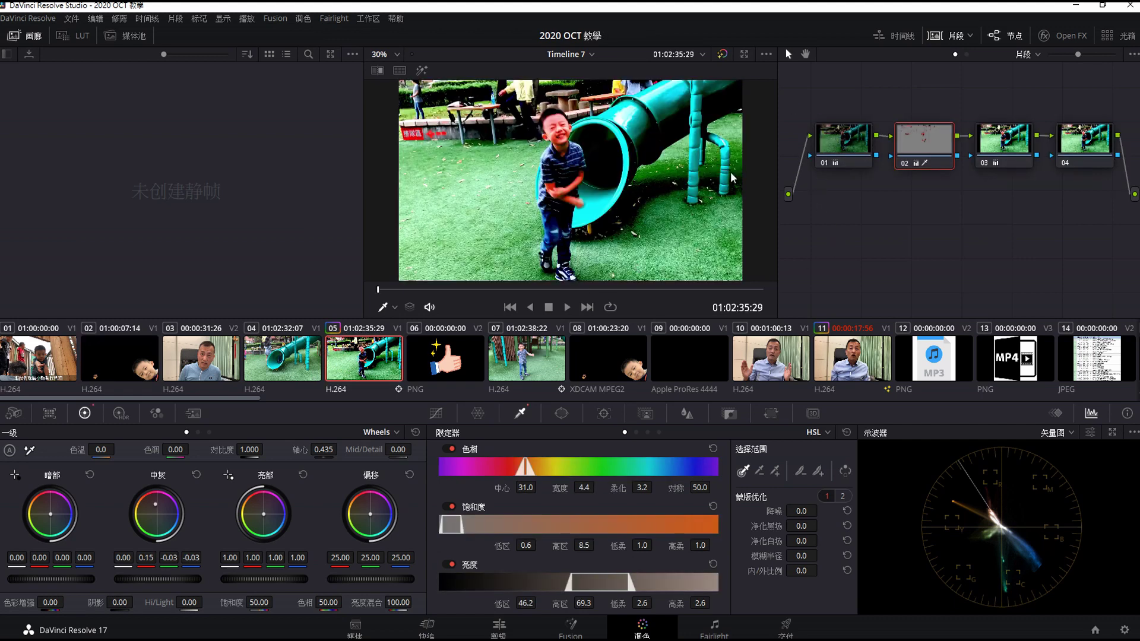
{"action": "left_click", "coordinate": [722, 54]}
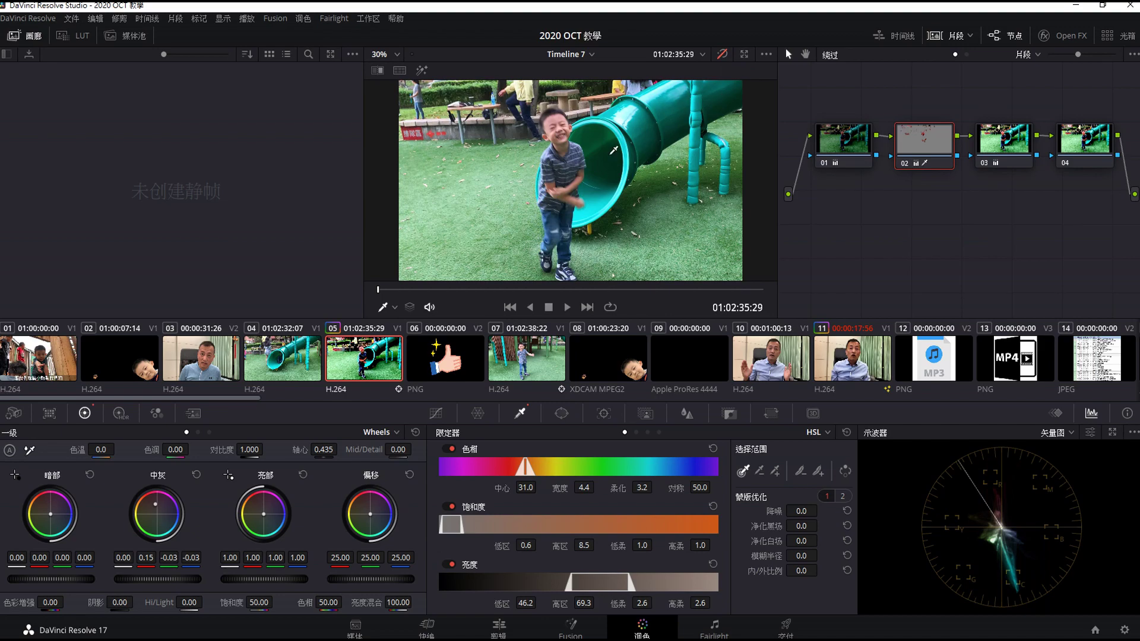
{"action": "left_click", "coordinate": [722, 54]}
Step: Select node 01, show the highlight matte, then select qualifier node 02
{"action": "left_click", "coordinate": [852, 150]}
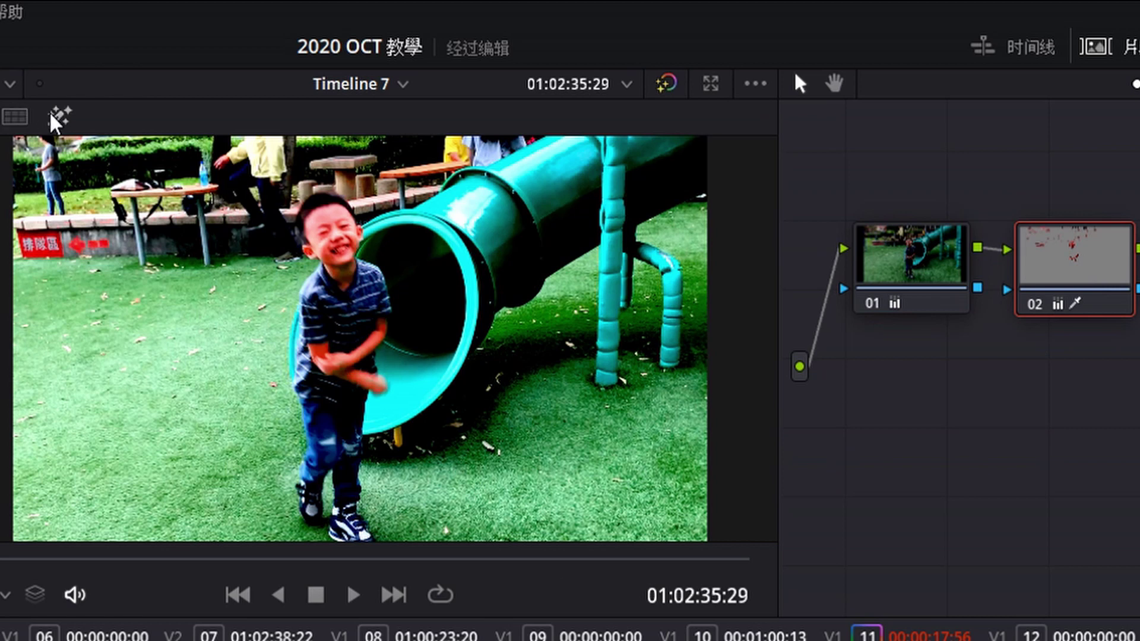
{"action": "left_click", "coordinate": [59, 116]}
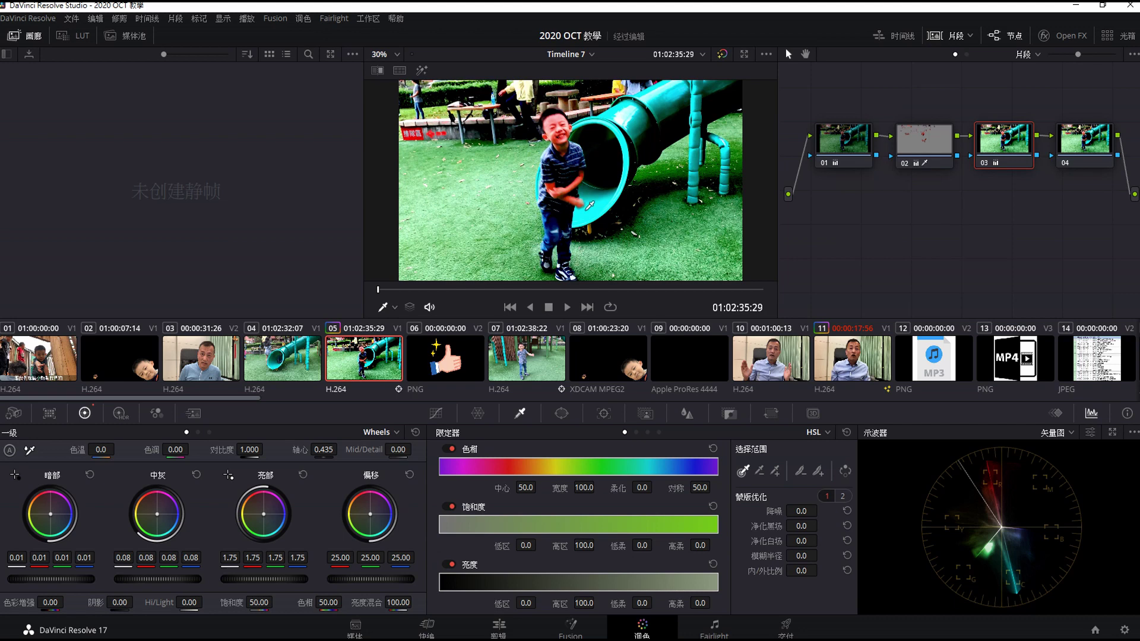
{"action": "left_click", "coordinate": [919, 149]}
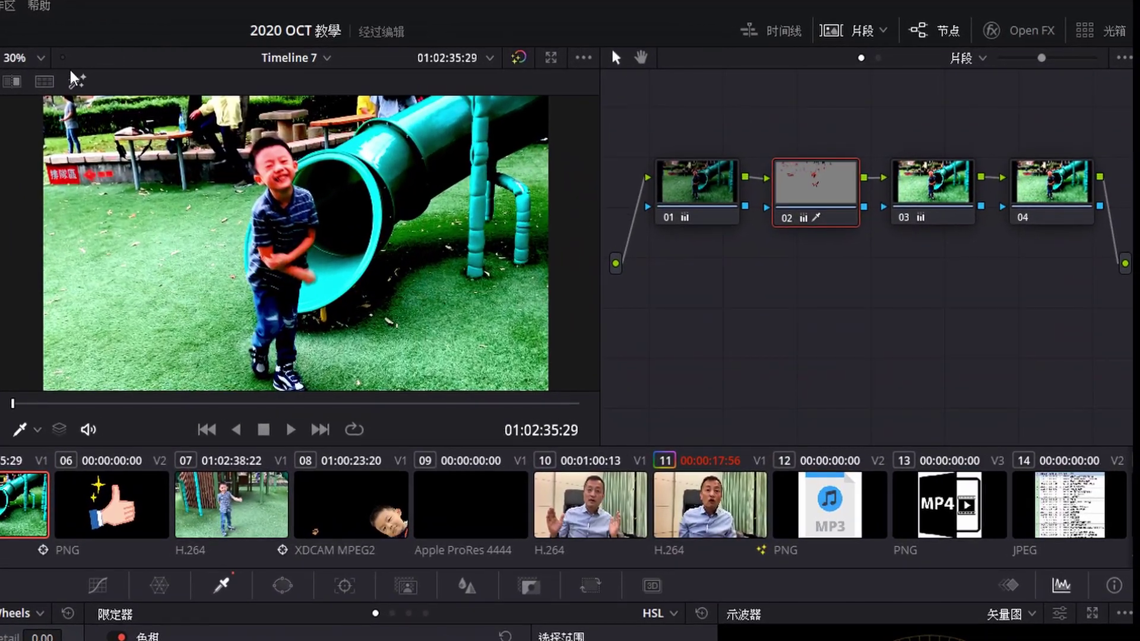
{"action": "left_click", "coordinate": [421, 71]}
{"action": "left_click", "coordinate": [76, 83]}
{"action": "left_click", "coordinate": [280, 170]}
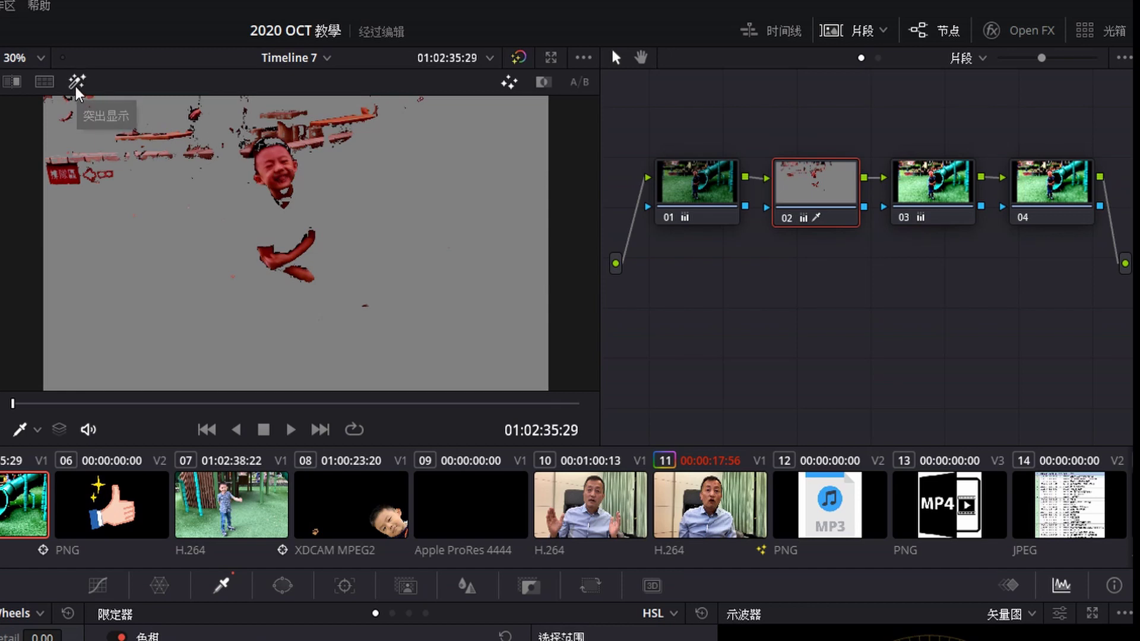
{"action": "left_click", "coordinate": [712, 211]}
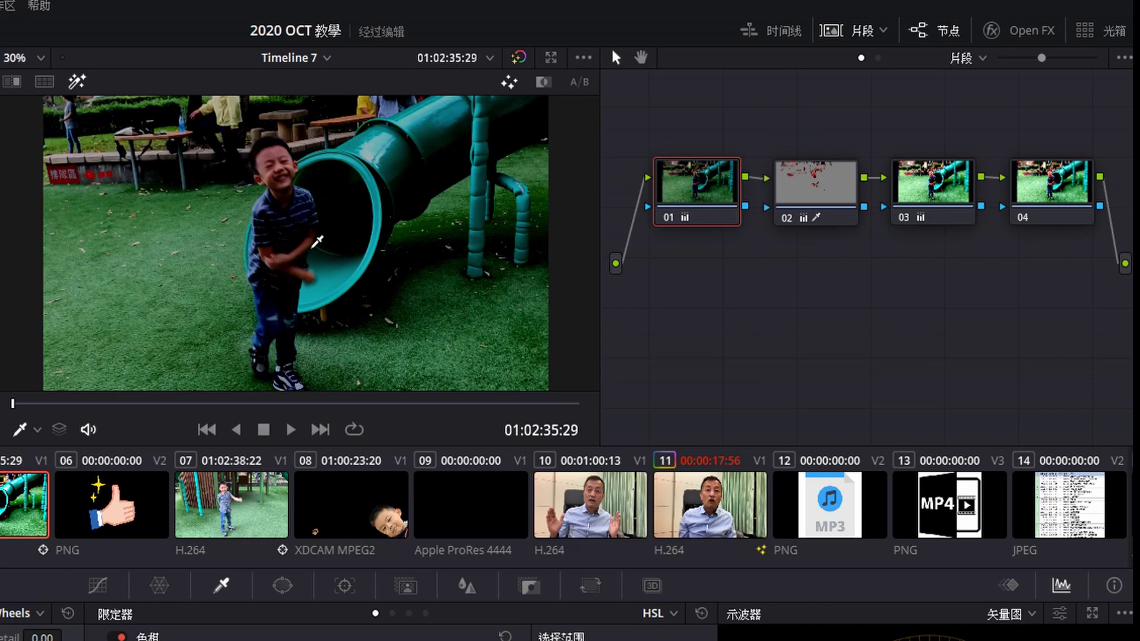
{"action": "left_click", "coordinate": [925, 196]}
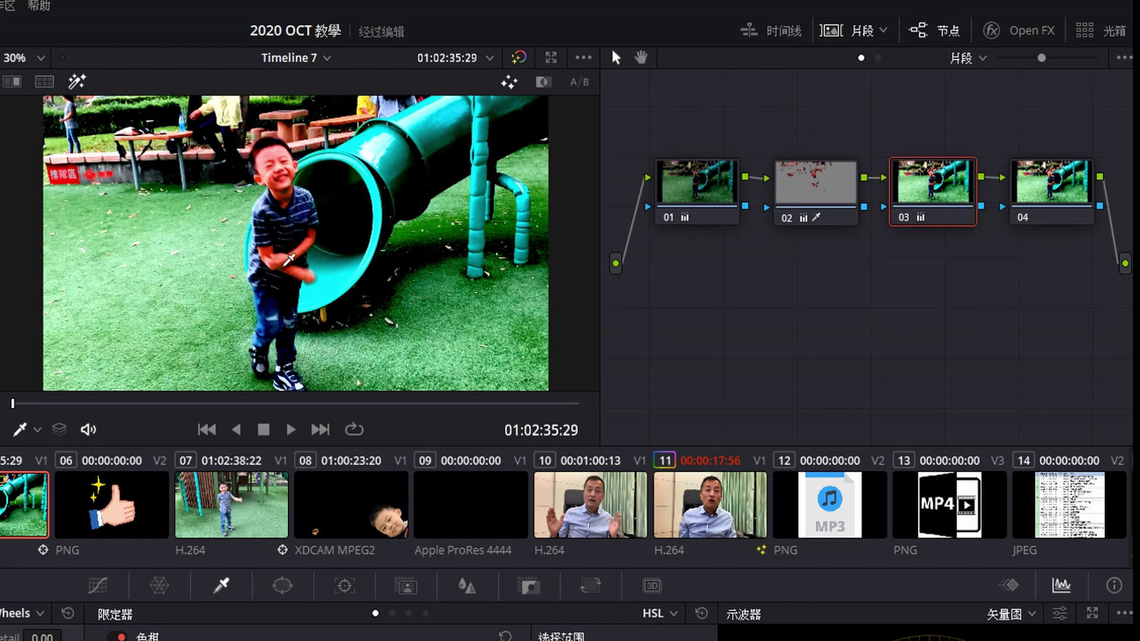
{"action": "left_click", "coordinate": [806, 196]}
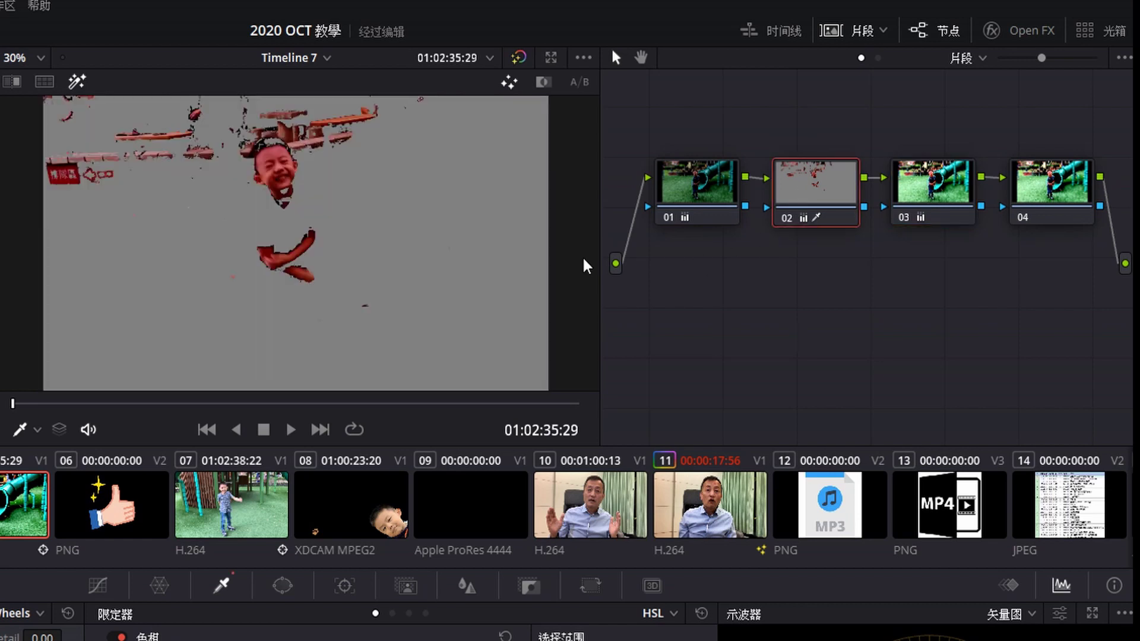
{"action": "key", "text": "shift+End"}
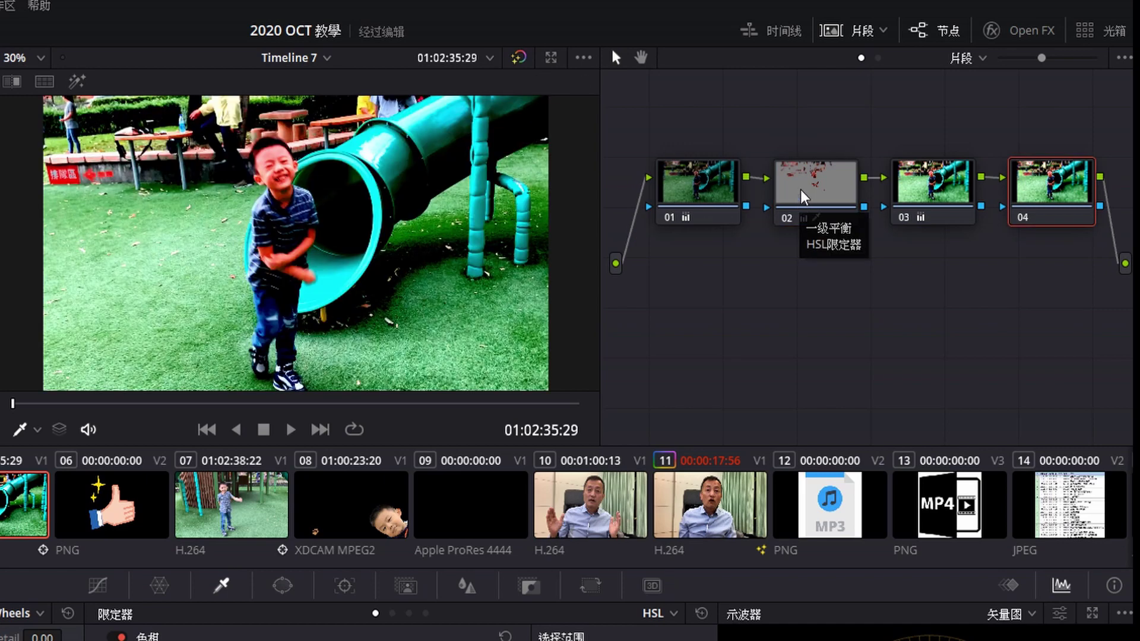
{"action": "left_click", "coordinate": [803, 195]}
{"action": "left_click_drag", "start_coordinate": [713, 191], "coordinate": [716, 188]}
{"action": "left_click", "coordinate": [830, 213]}
{"action": "left_click", "coordinate": [922, 202]}
{"action": "left_click", "coordinate": [1018, 208]}
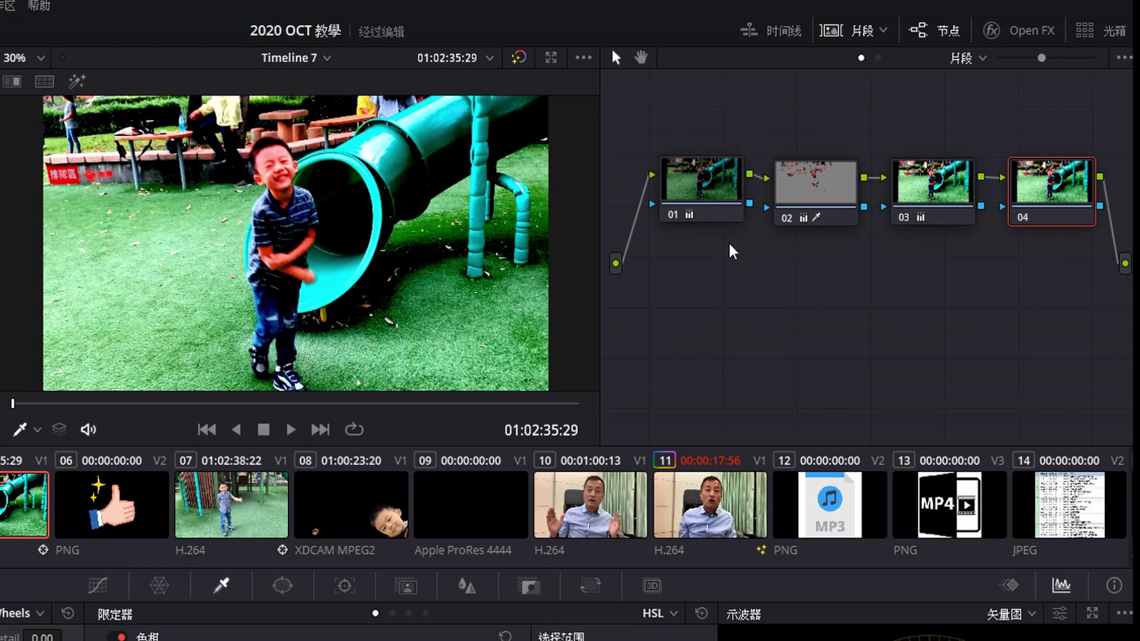
{"action": "left_click", "coordinate": [799, 202]}
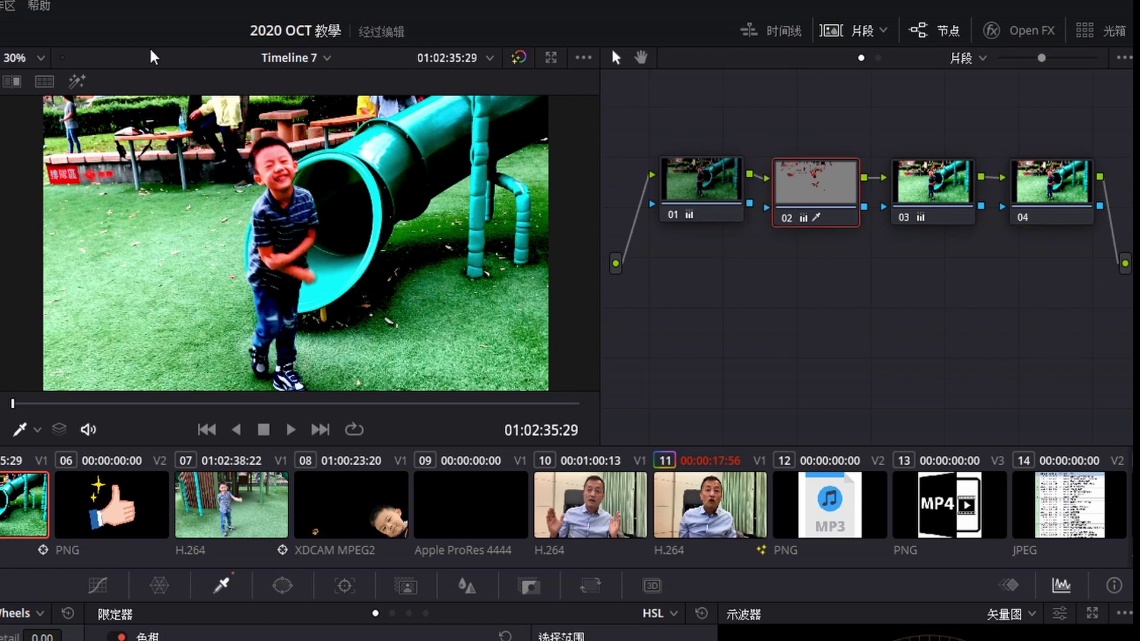
{"action": "left_click", "coordinate": [77, 81]}
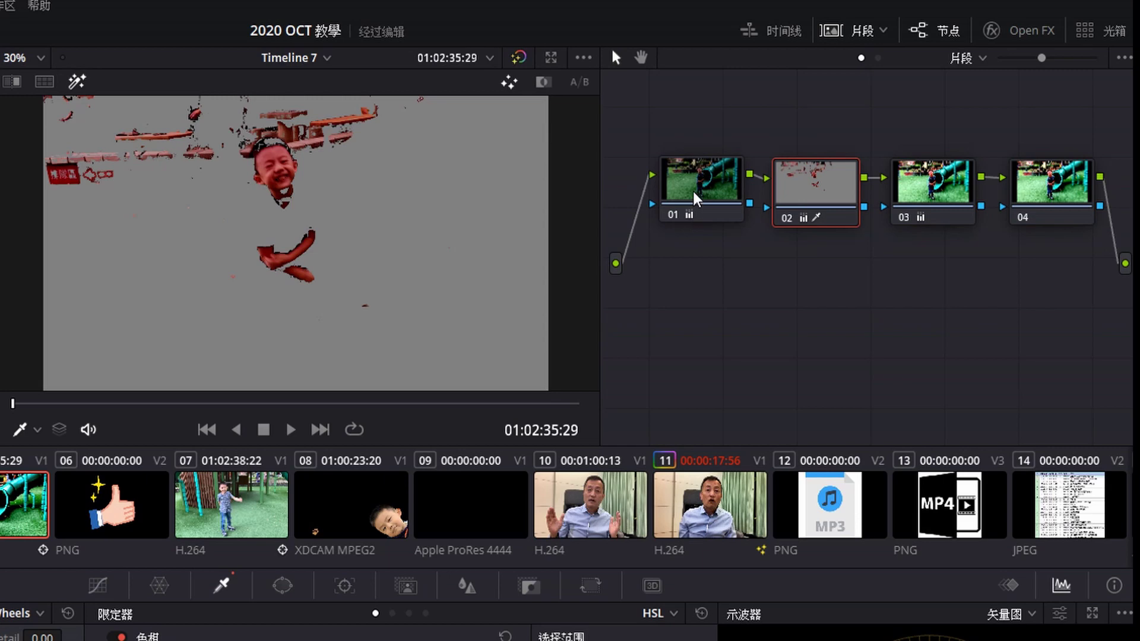
{"action": "left_click", "coordinate": [695, 205]}
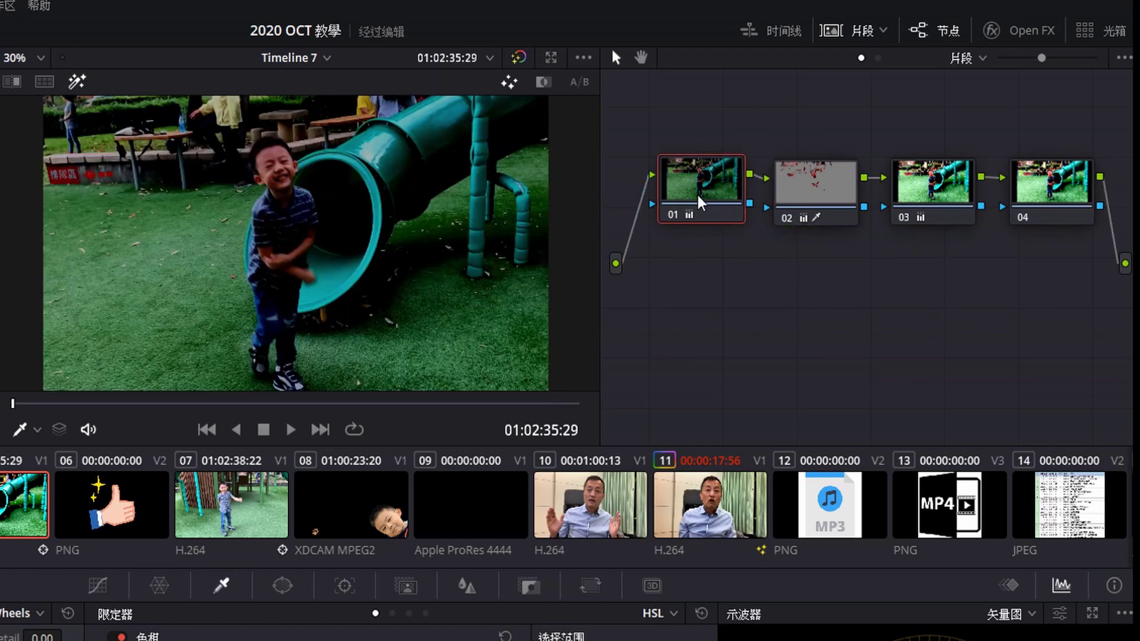
{"action": "left_click", "coordinate": [816, 205]}
{"action": "left_click", "coordinate": [938, 211]}
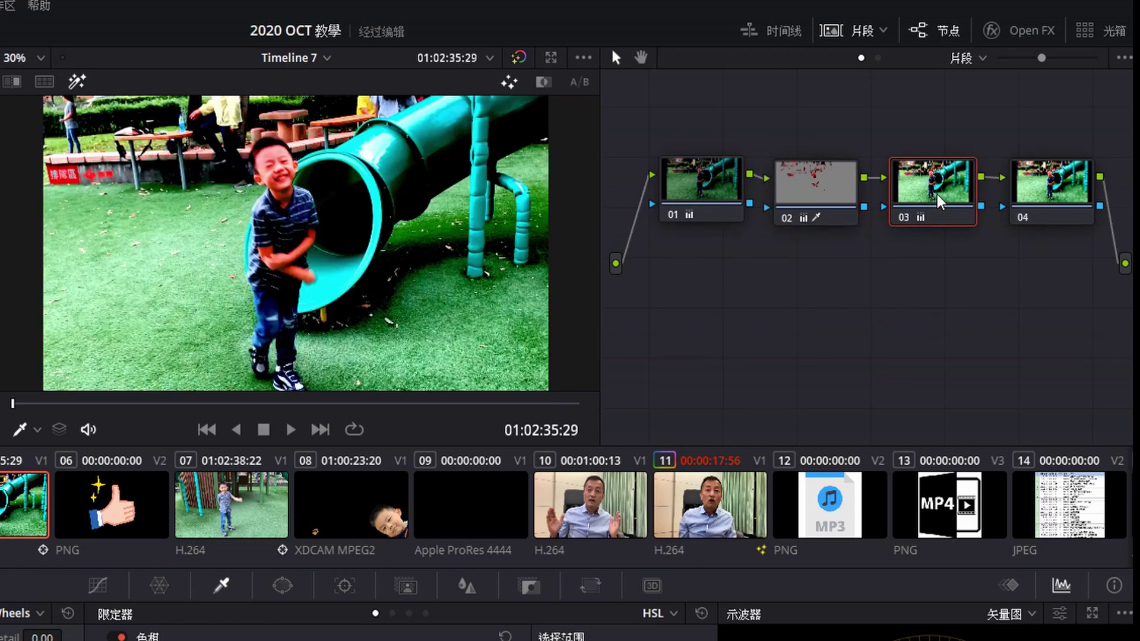
Step: Inspect node 04, then toggle node 02's skin-tone qualifier matte in highlight view
{"action": "left_click", "coordinate": [1069, 205]}
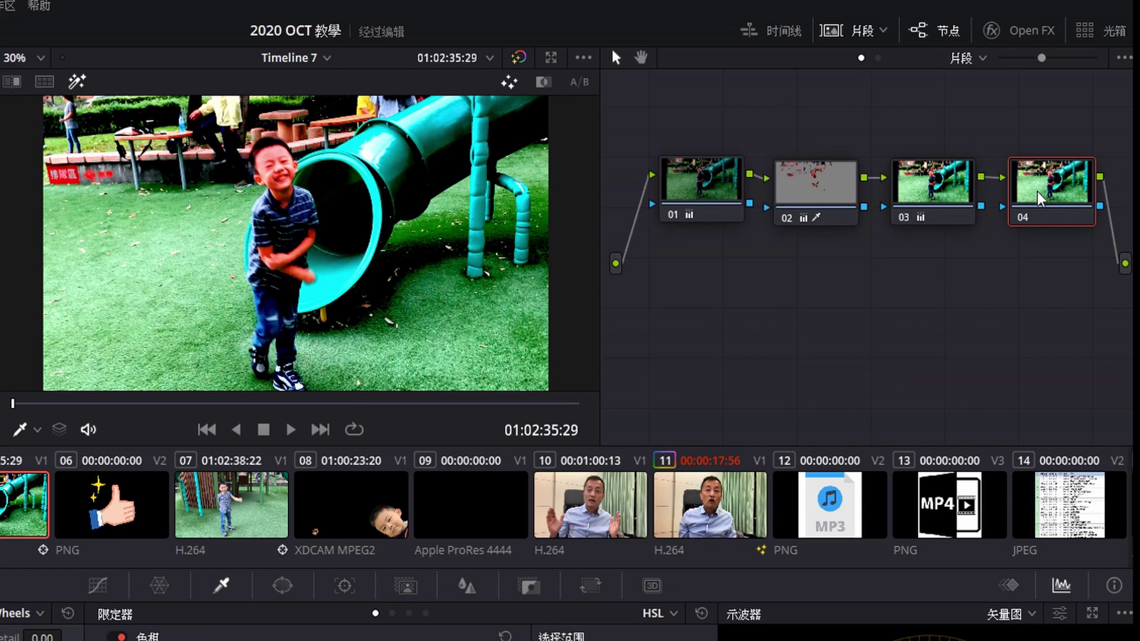
{"action": "left_click", "coordinate": [802, 212]}
{"action": "left_click", "coordinate": [77, 83]}
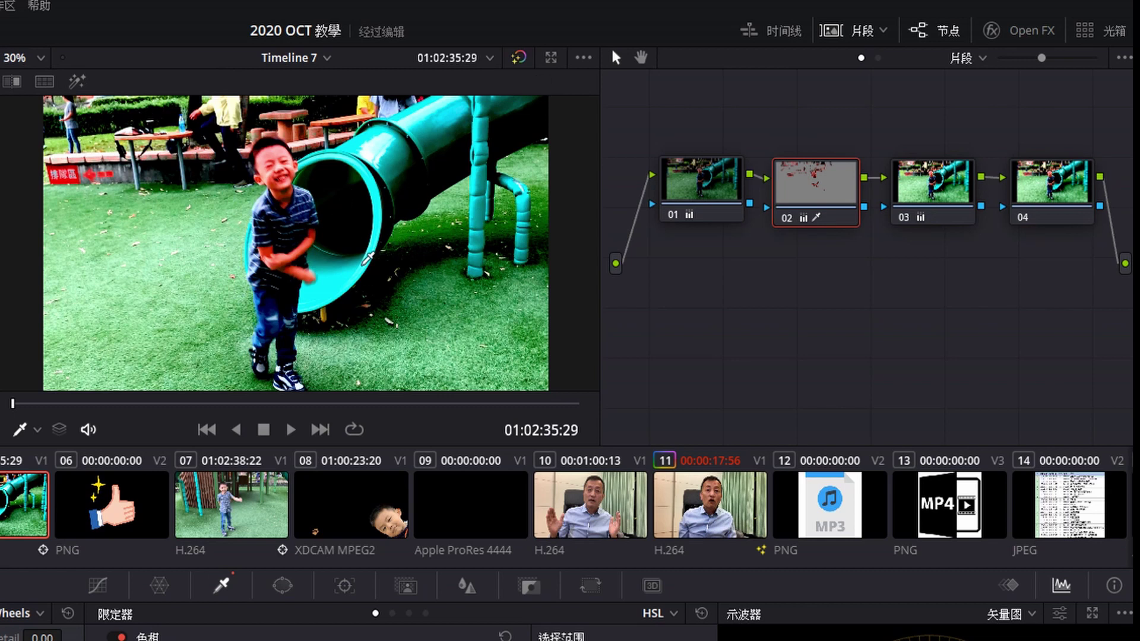
{"action": "key", "text": "shift+h"}
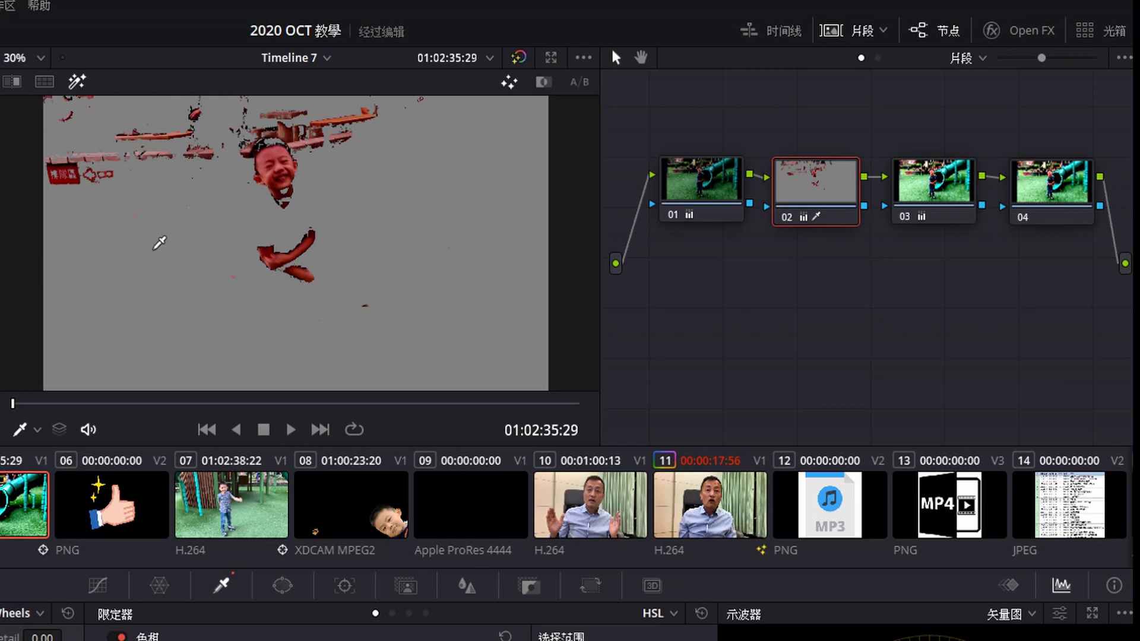
{"action": "left_click", "coordinate": [82, 83]}
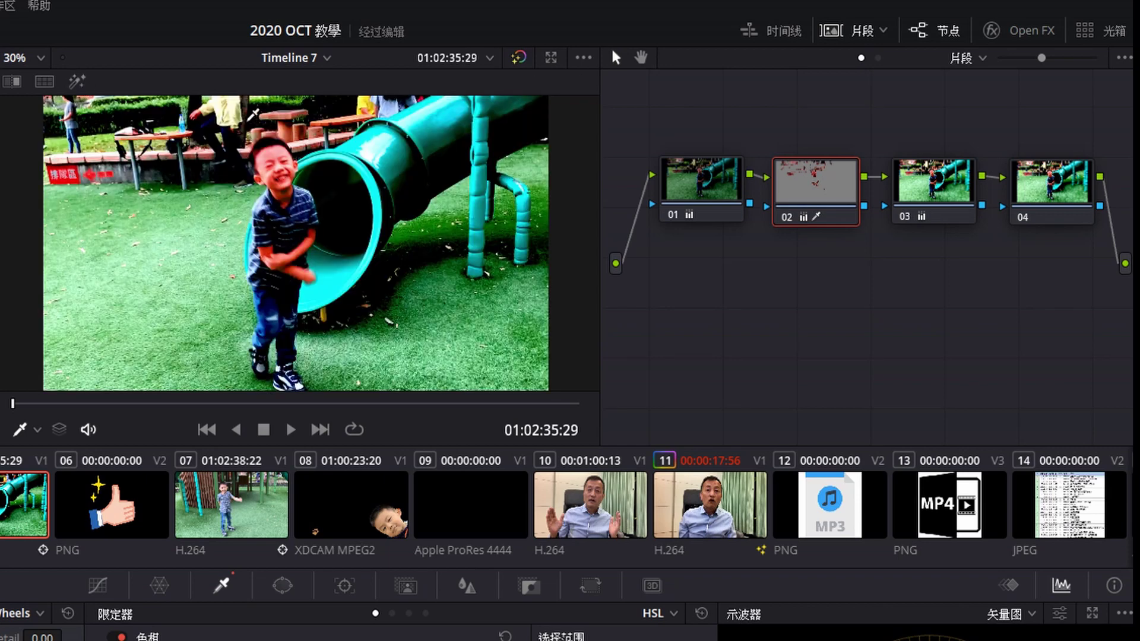
{"action": "left_click", "coordinate": [77, 81]}
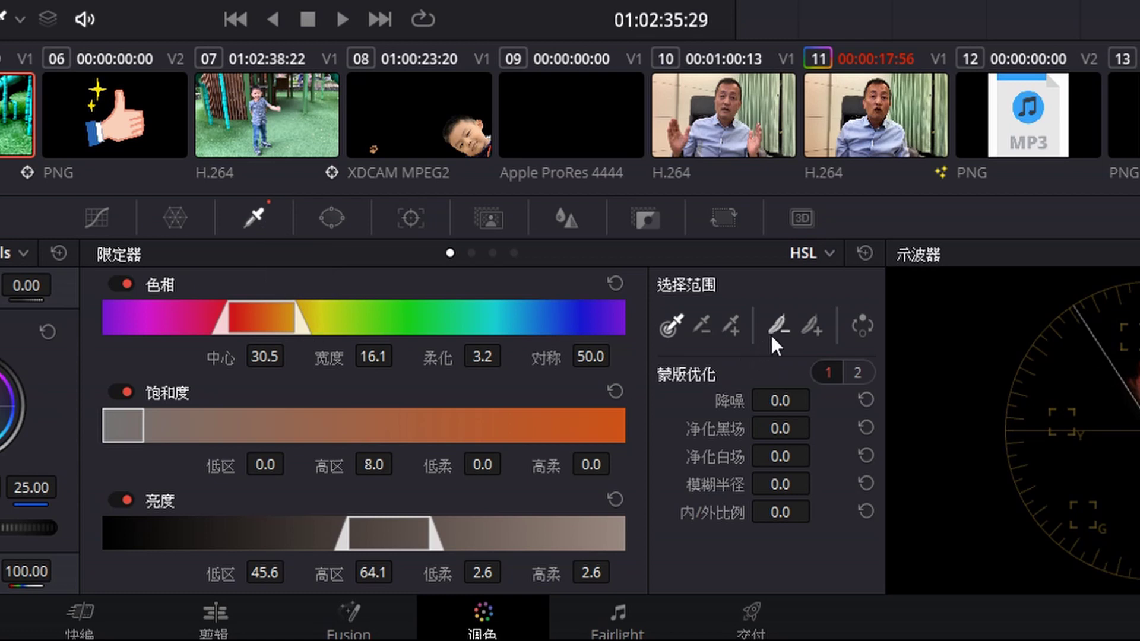
Step: Widen node 02's qualifier with a picker-plus sample, turn Highlight off, and drag node 04 lower
{"action": "left_click", "coordinate": [726, 326]}
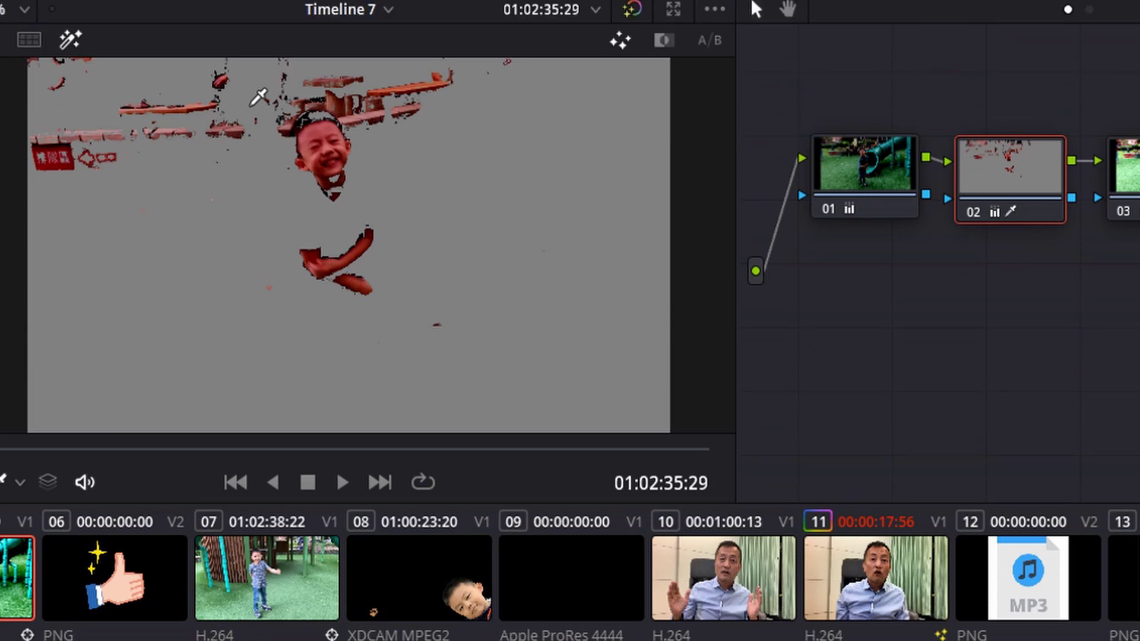
{"action": "left_click", "coordinate": [71, 40]}
{"action": "left_click", "coordinate": [72, 40]}
{"action": "left_click", "coordinate": [276, 59]}
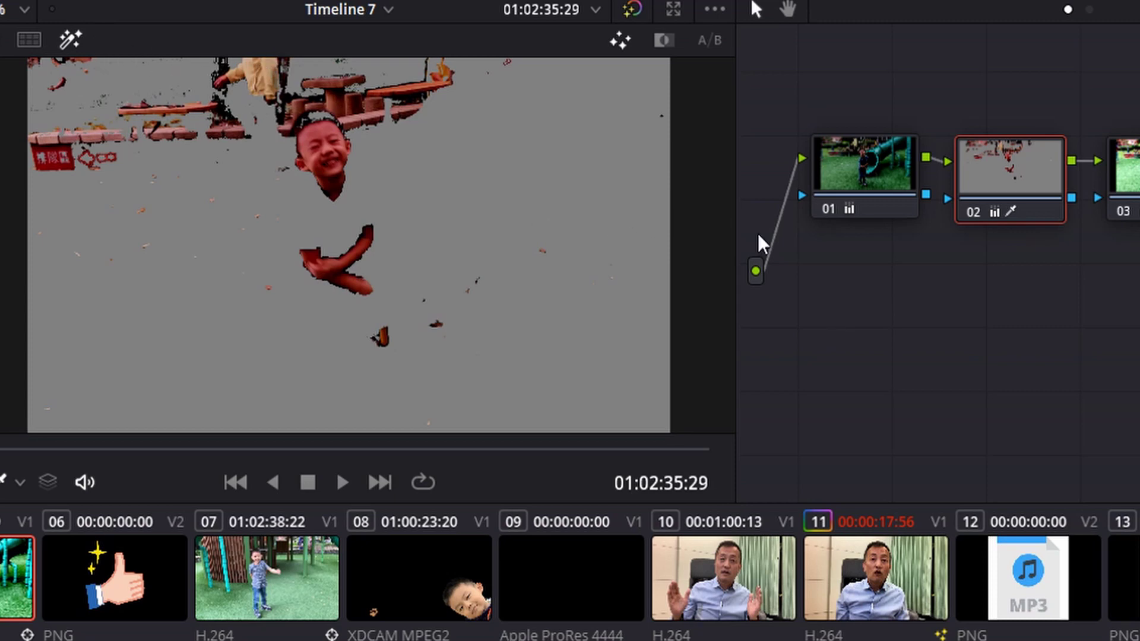
{"action": "left_click", "coordinate": [70, 40]}
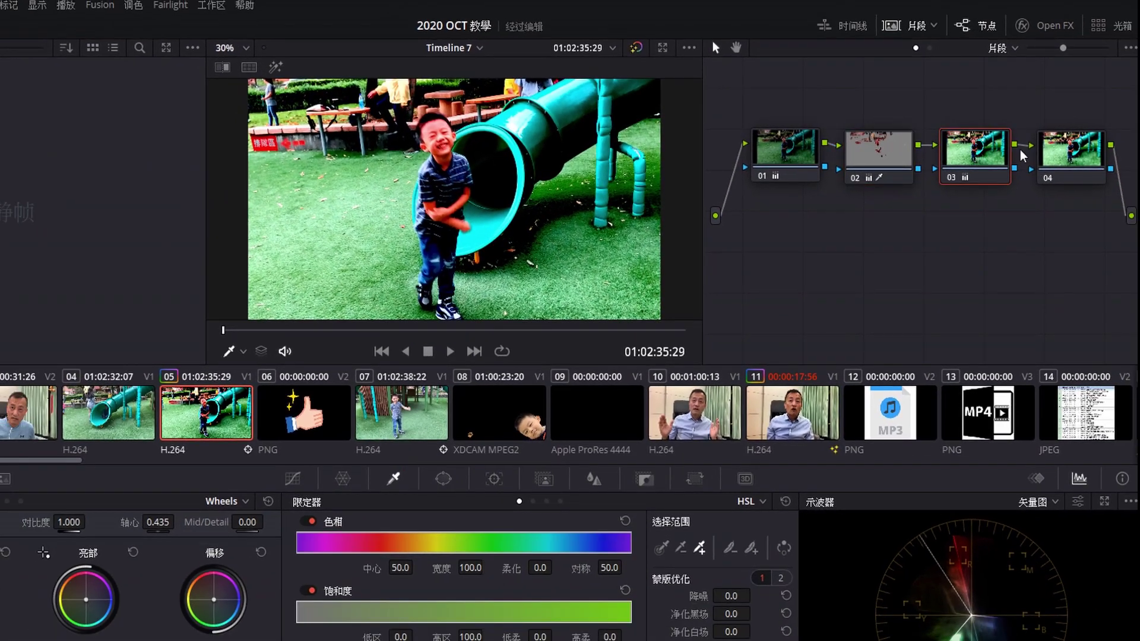
{"action": "left_click", "coordinate": [1068, 156]}
{"action": "left_click_drag", "start_coordinate": [1072, 159], "coordinate": [1066, 180]}
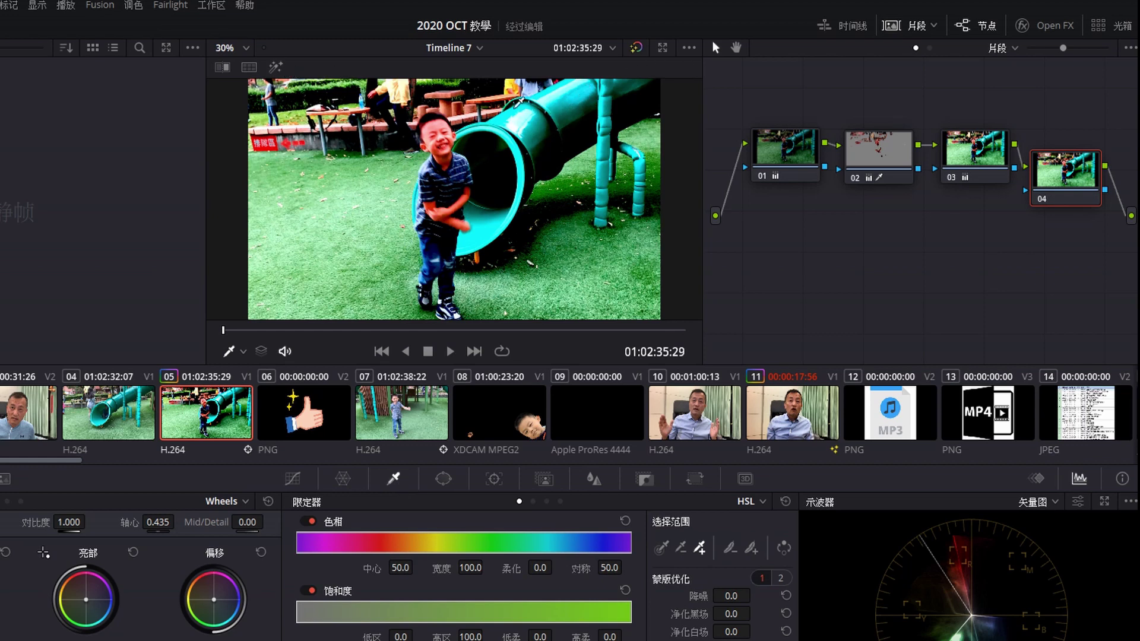
Step: Sample the teal slide on node 04 and drag across it to widen the HSL matte (hue 81.1, width 4.9)
{"action": "left_click", "coordinate": [276, 67]}
{"action": "left_click", "coordinate": [276, 66]}
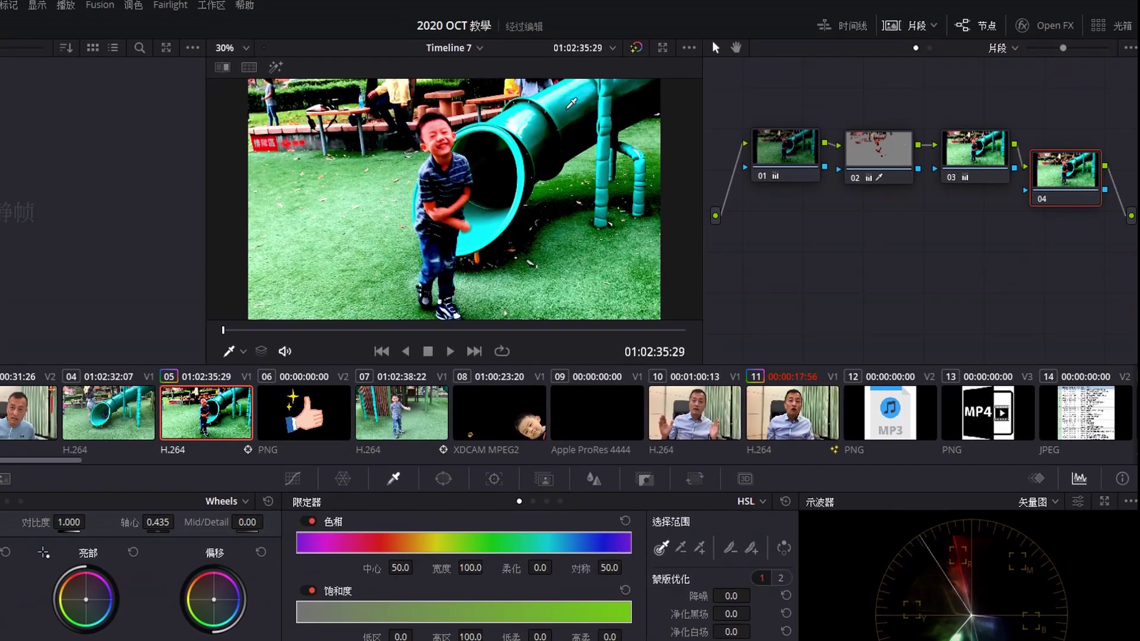
{"action": "left_click", "coordinate": [549, 106]}
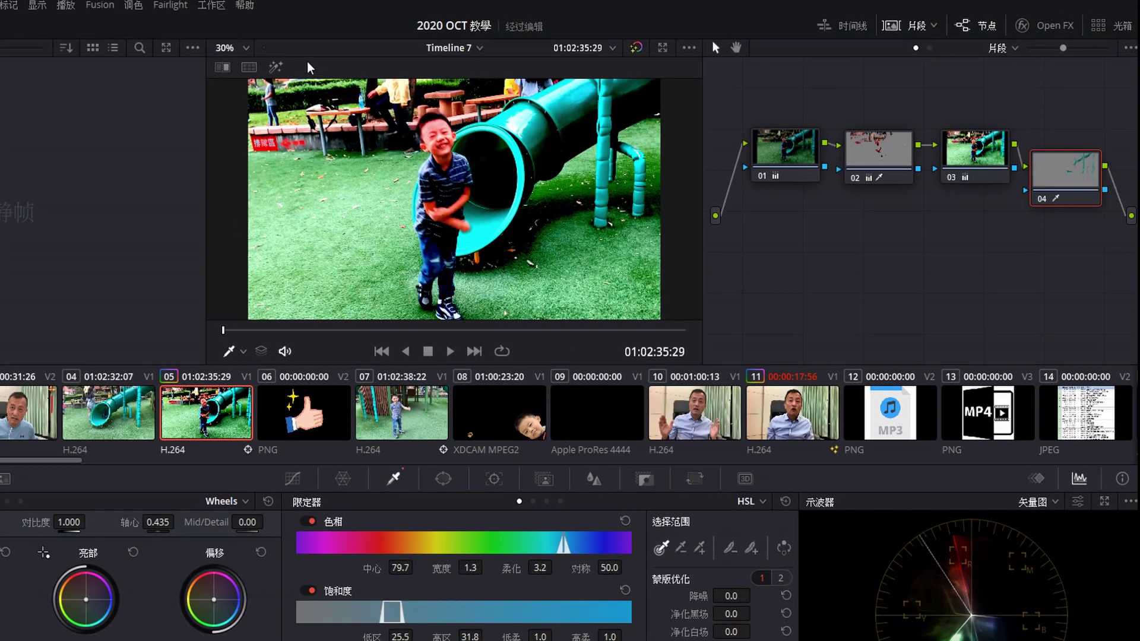
{"action": "left_click", "coordinate": [276, 67]}
{"action": "left_click_drag", "start_coordinate": [529, 108], "coordinate": [549, 109]}
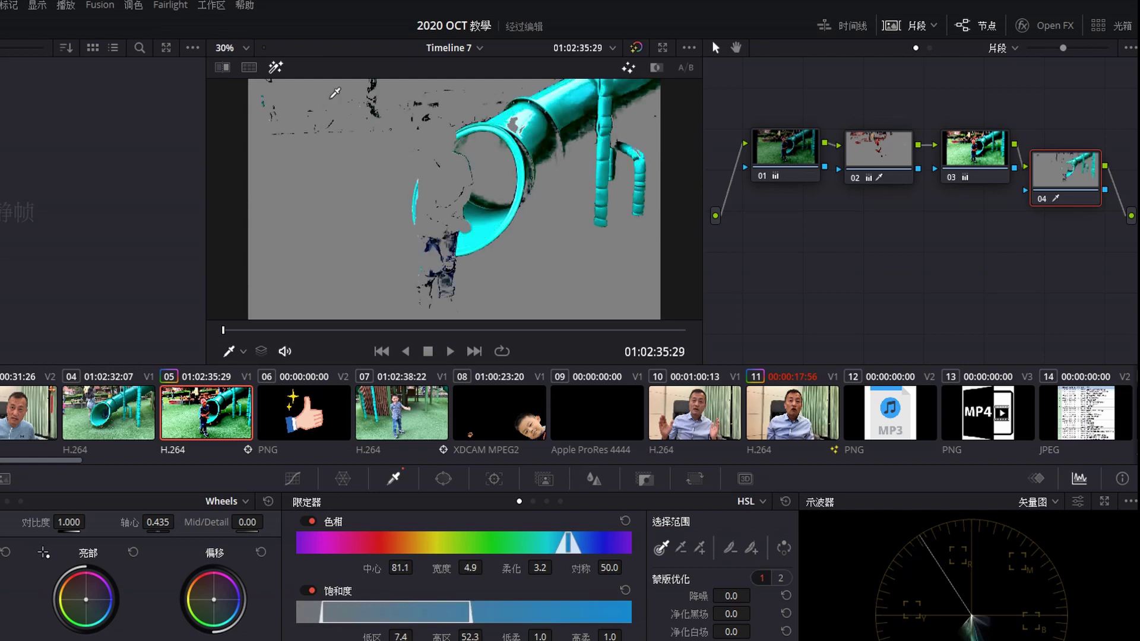
{"action": "left_click", "coordinate": [275, 67]}
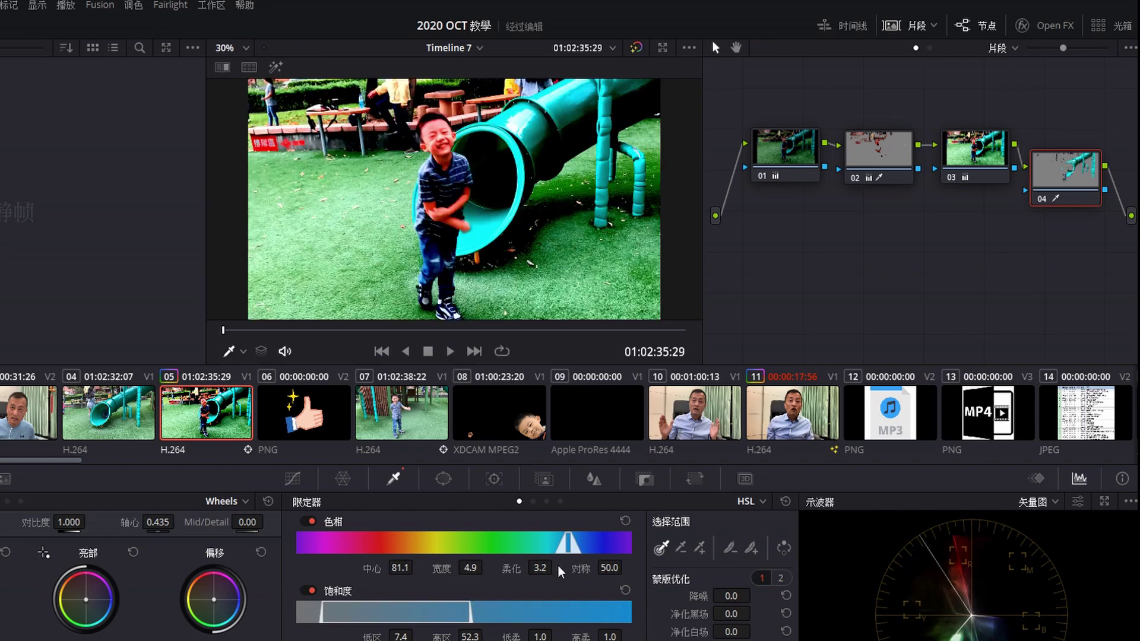
{"action": "key", "text": "alt+w"}
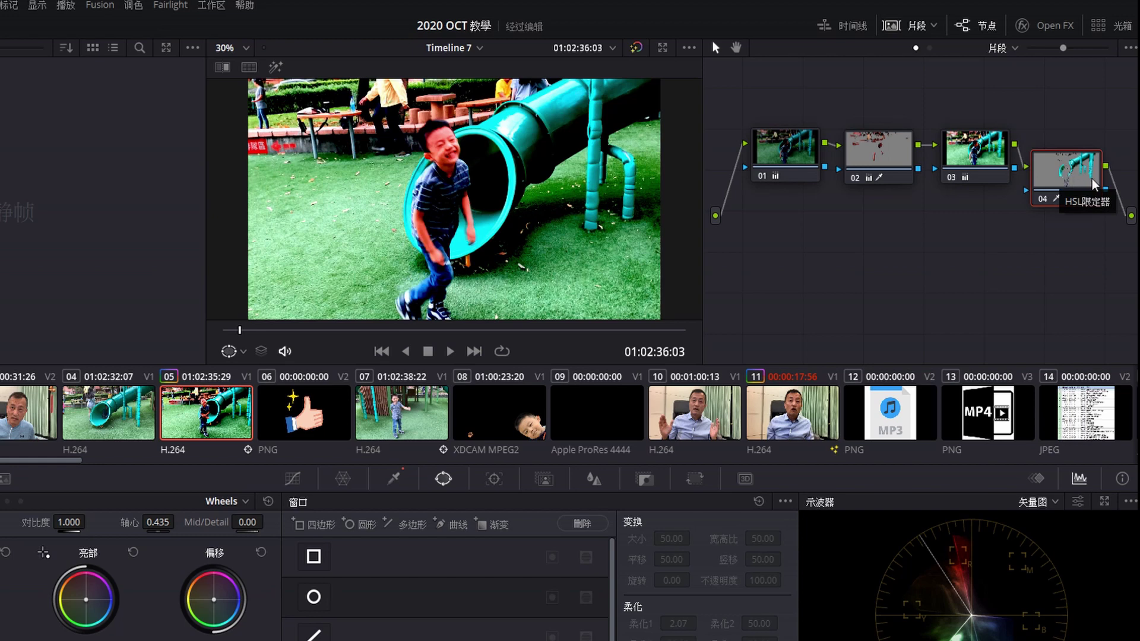
Step: Add serial node 05 after node 04 and place it below
{"action": "left_click_drag", "start_coordinate": [1085, 181], "coordinate": [1087, 182]}
{"action": "key", "text": "alt+o"}
{"action": "left_click_drag", "start_coordinate": [771, 235], "coordinate": [796, 276]}
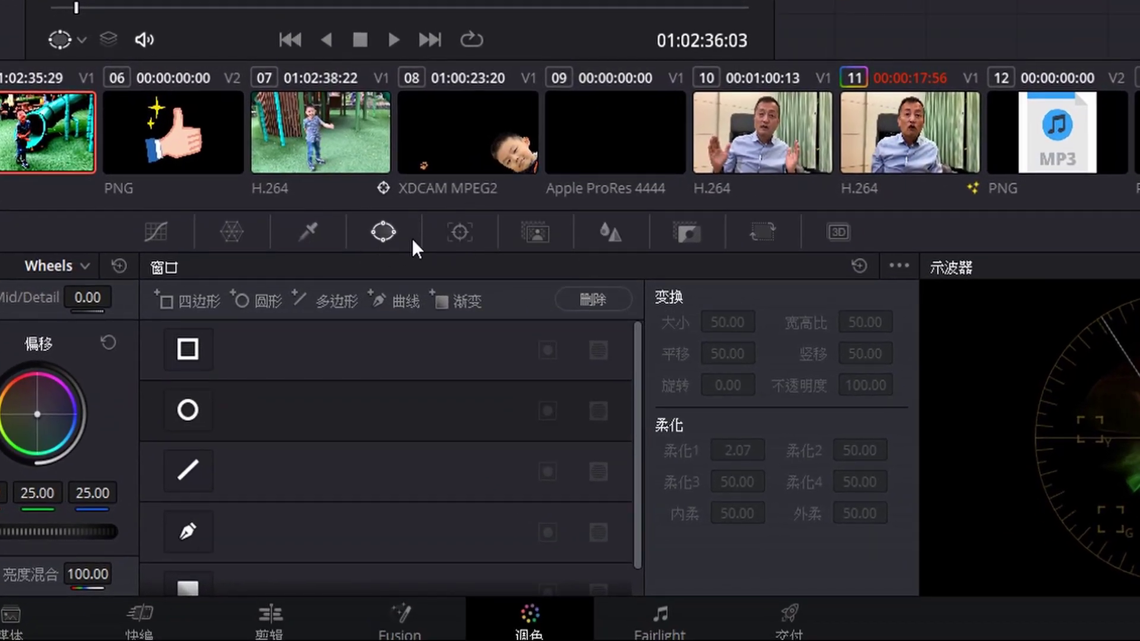
Step: Stabilize the clip in Stabilizer mode (crop ratio 0.50, smooth 0.25, strength 1.00)
{"action": "left_click", "coordinate": [456, 230]}
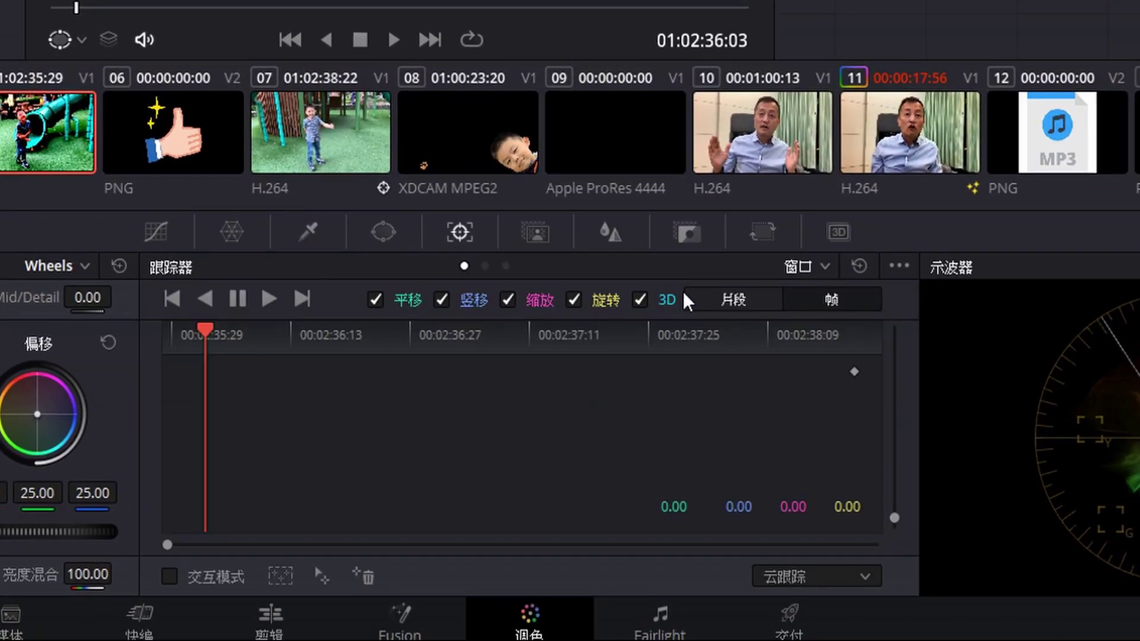
{"action": "left_click", "coordinate": [823, 267]}
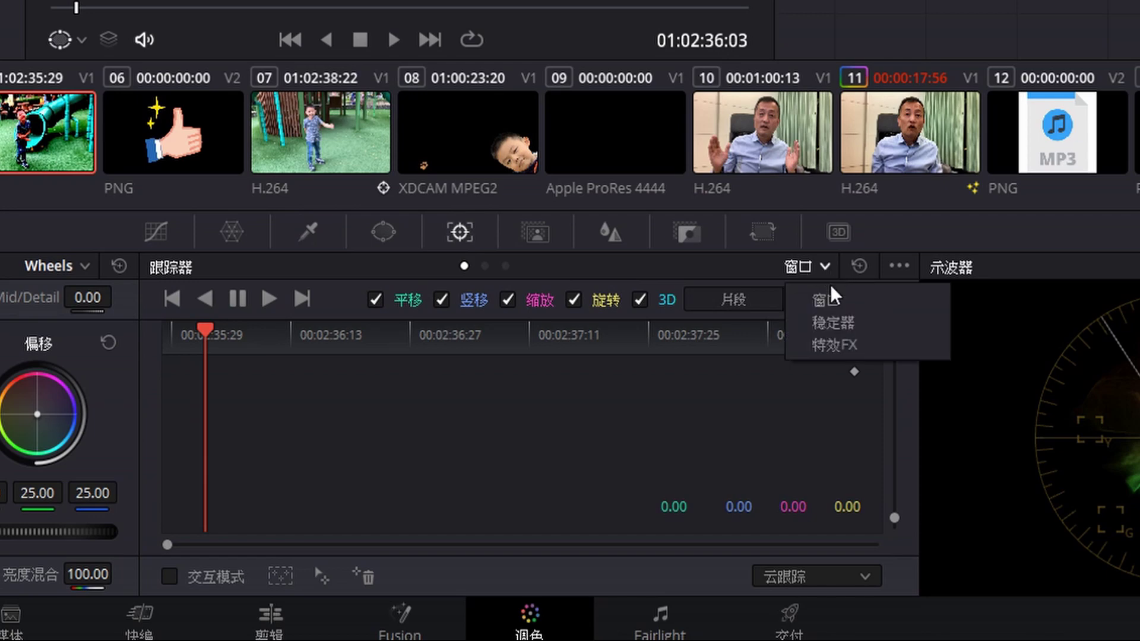
{"action": "left_click", "coordinate": [829, 328]}
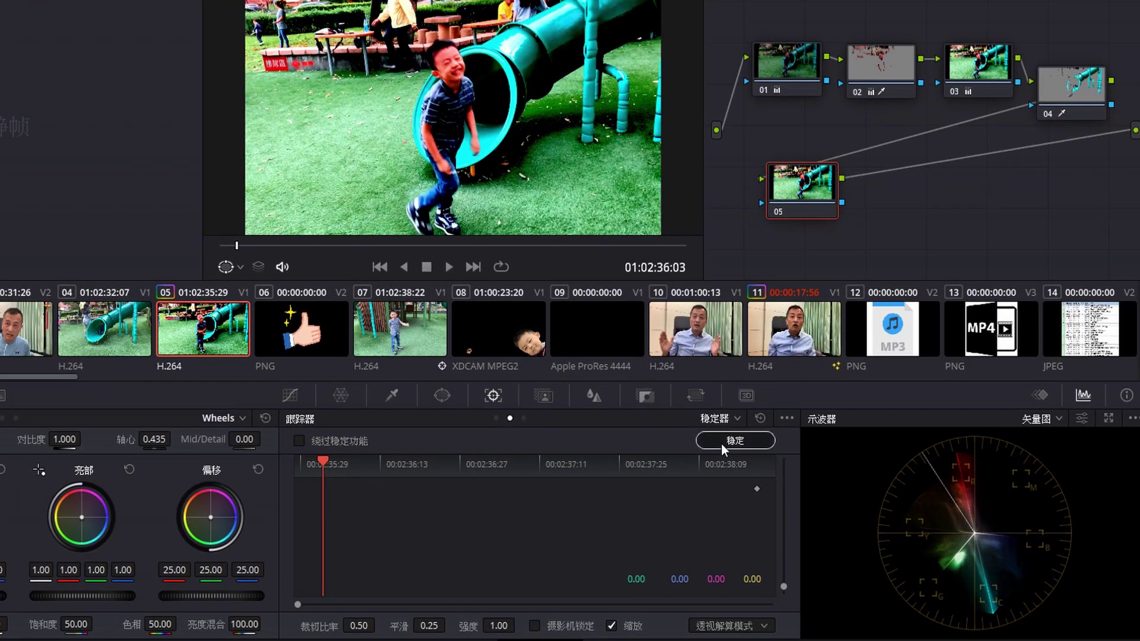
{"action": "left_click", "coordinate": [731, 441]}
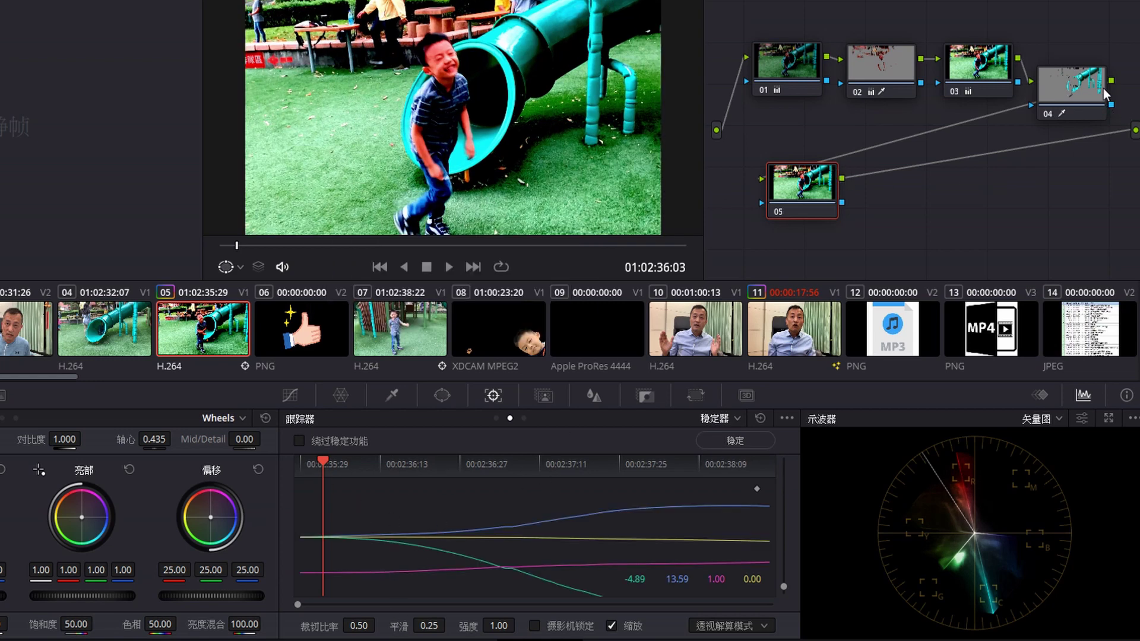
Step: Reposition node 05 in the graph and select node 02 for windowing
{"action": "left_click_drag", "start_coordinate": [800, 215], "coordinate": [1024, 236]}
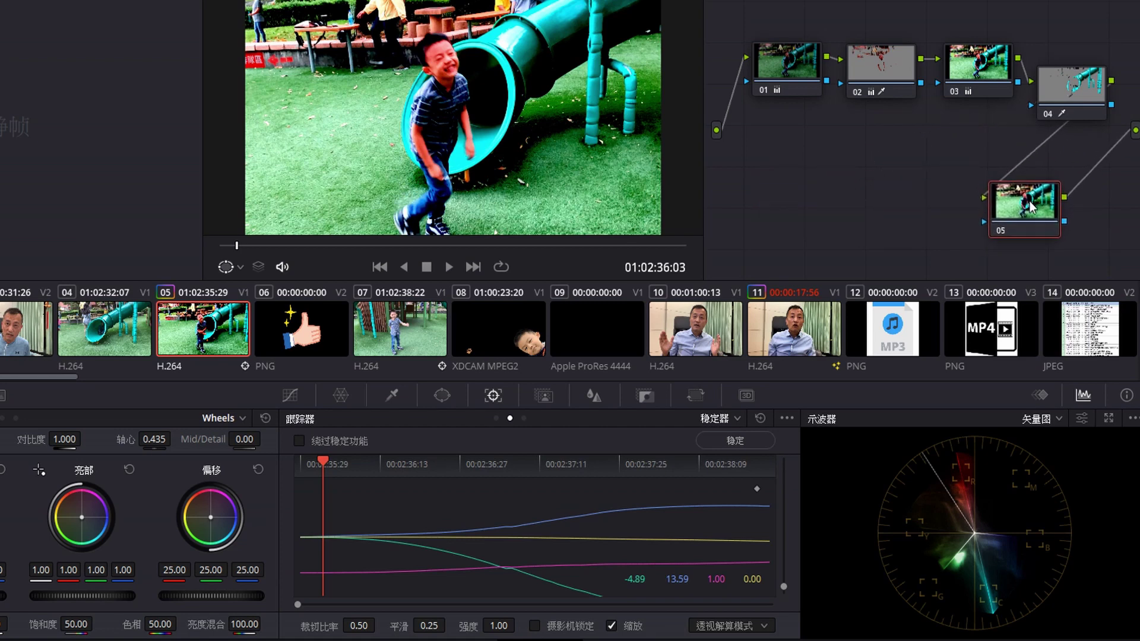
{"action": "left_click", "coordinate": [900, 89]}
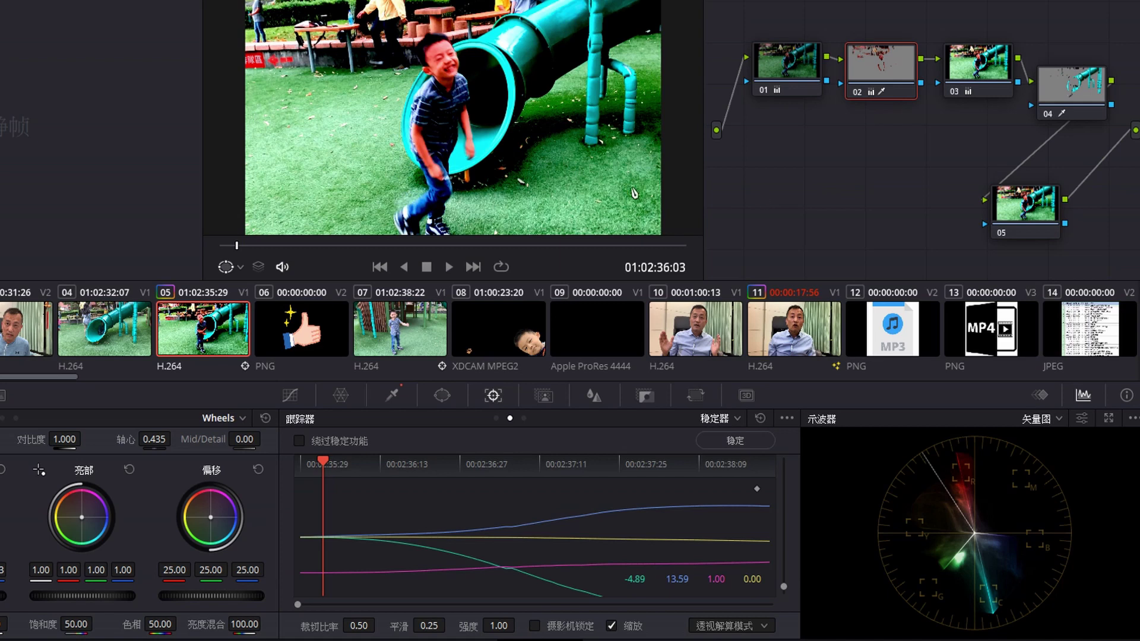
{"action": "left_click", "coordinate": [442, 397]}
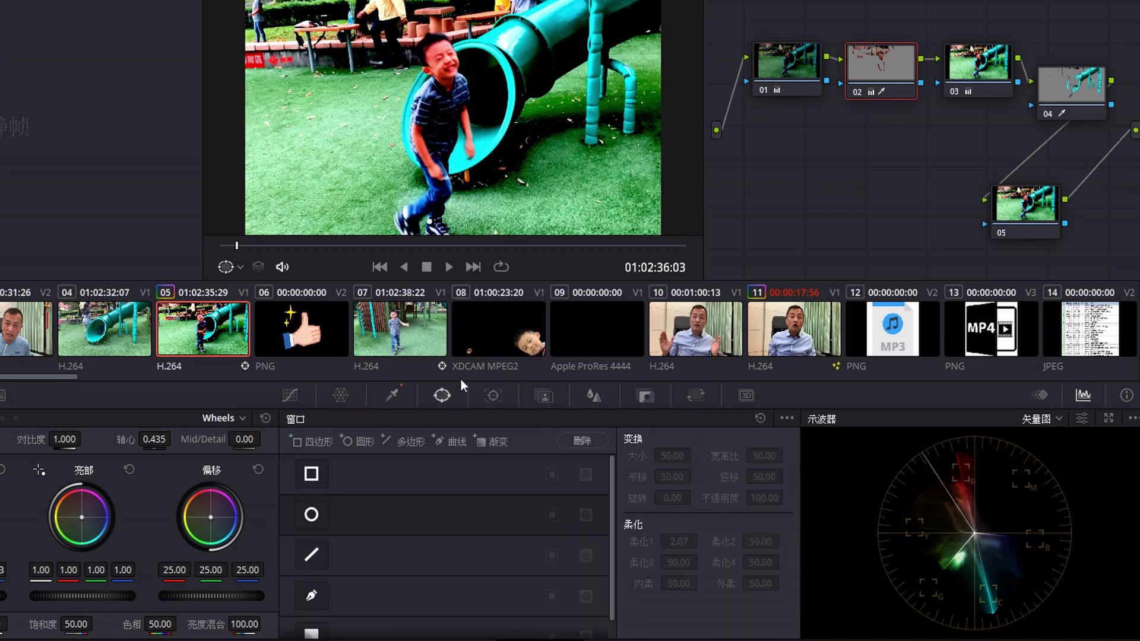
Step: Fit a circle window on node 02 around the boy's face (size 38.57, softness 2.07)
{"action": "left_click", "coordinate": [320, 509]}
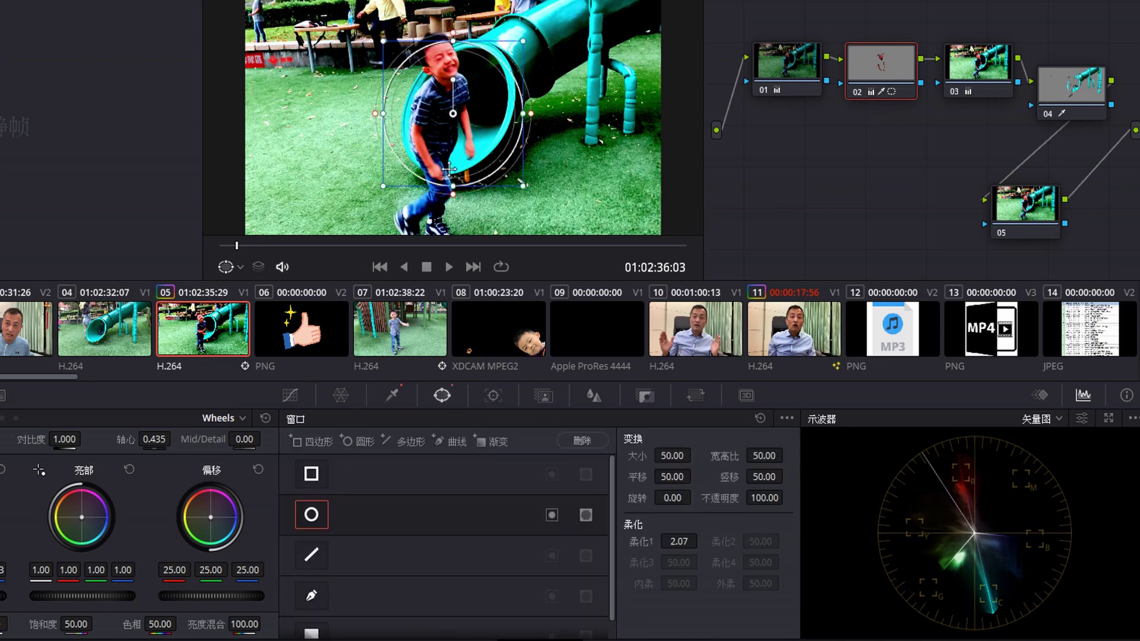
{"action": "left_click_drag", "start_coordinate": [458, 168], "coordinate": [455, 143]}
{"action": "mouse_move", "coordinate": [515, 167]}
{"action": "left_mouse_down"}
{"action": "mouse_move", "coordinate": [486, 109]}
{"action": "mouse_move", "coordinate": [456, 88]}
{"action": "mouse_move", "coordinate": [476, 73]}
{"action": "left_mouse_up"}
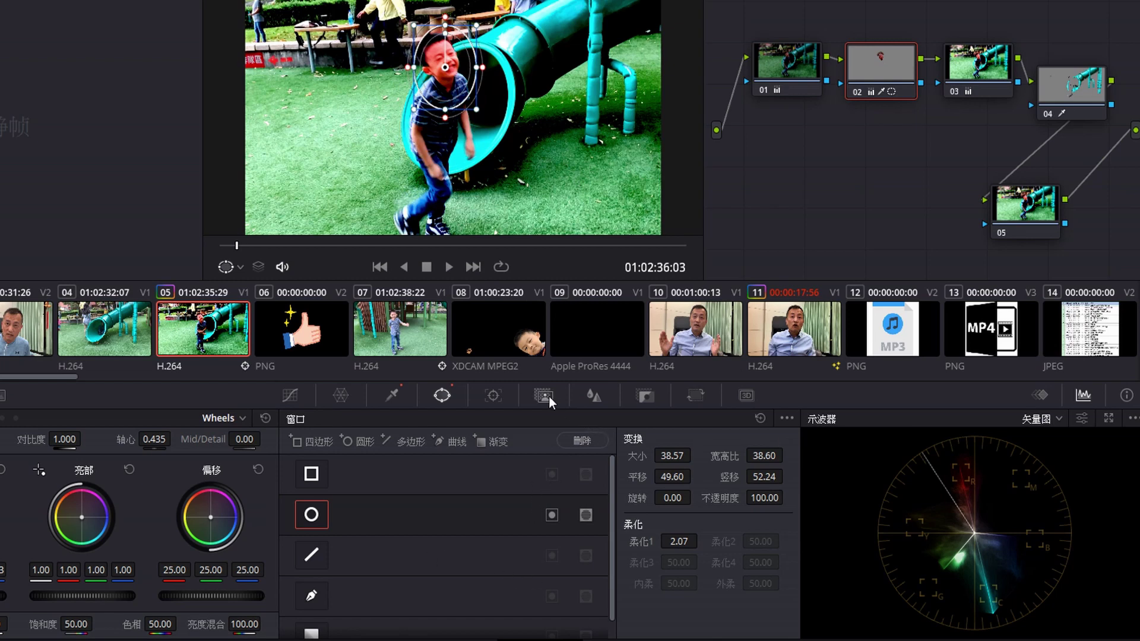
{"action": "left_click", "coordinate": [492, 395]}
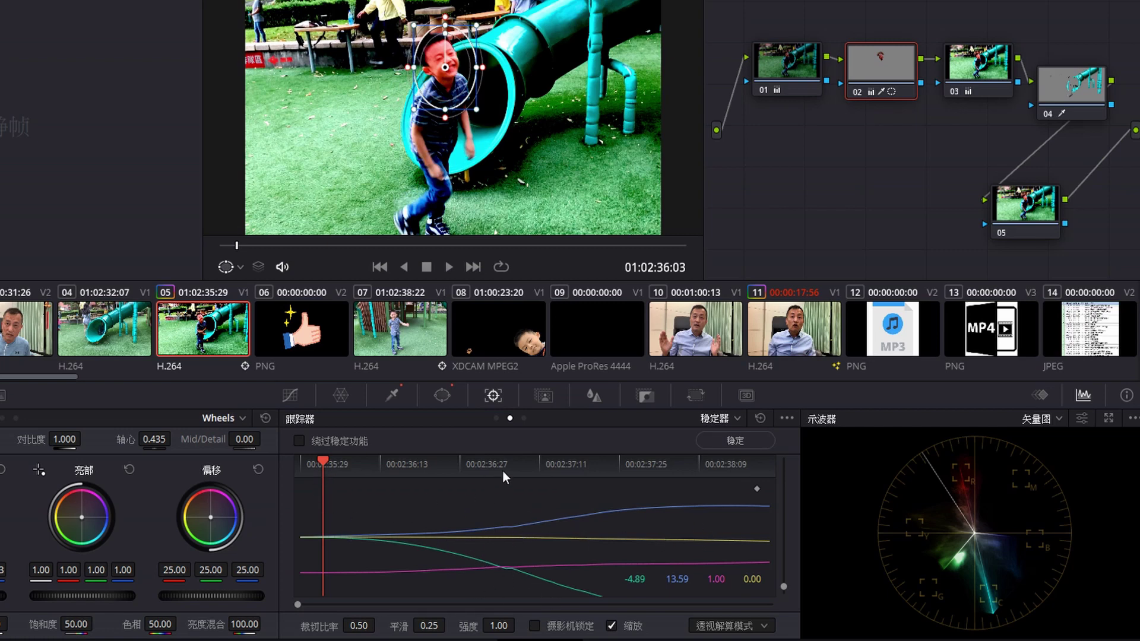
Step: With node 02 selected, set the tracker to Window mode and track the face circle forward
{"action": "left_click", "coordinate": [1028, 220]}
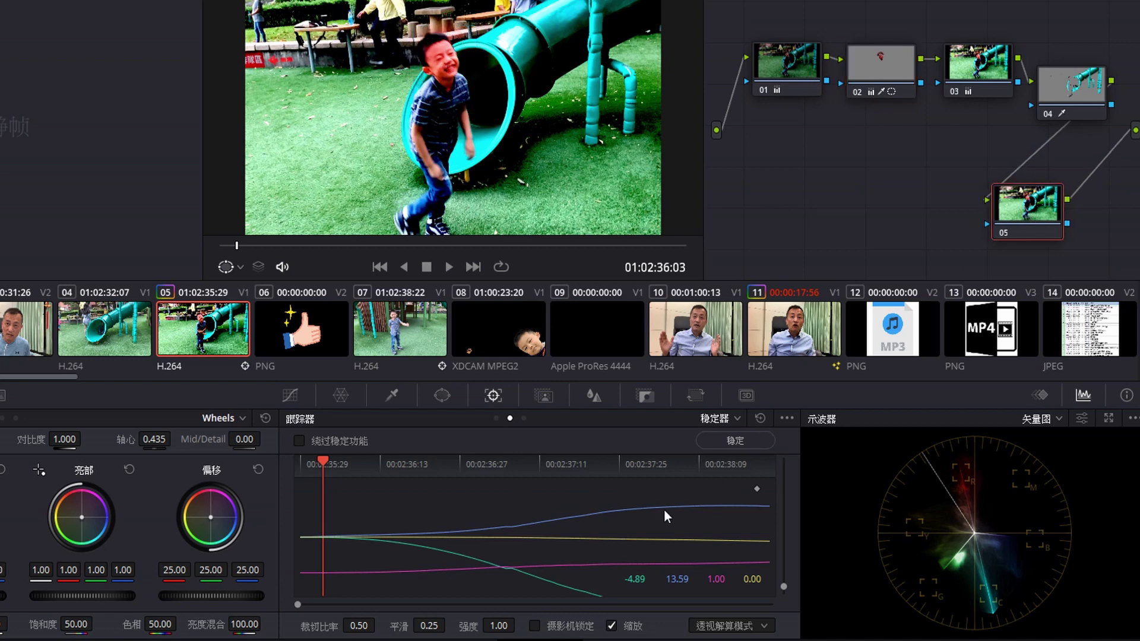
{"action": "left_click", "coordinate": [904, 59]}
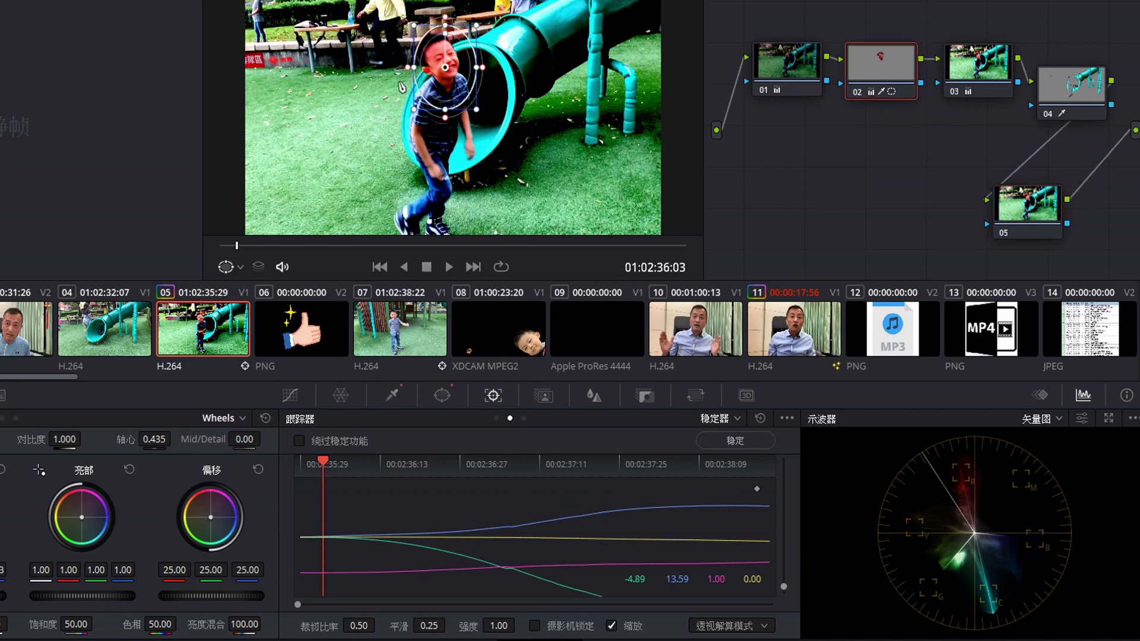
{"action": "left_click", "coordinate": [736, 419]}
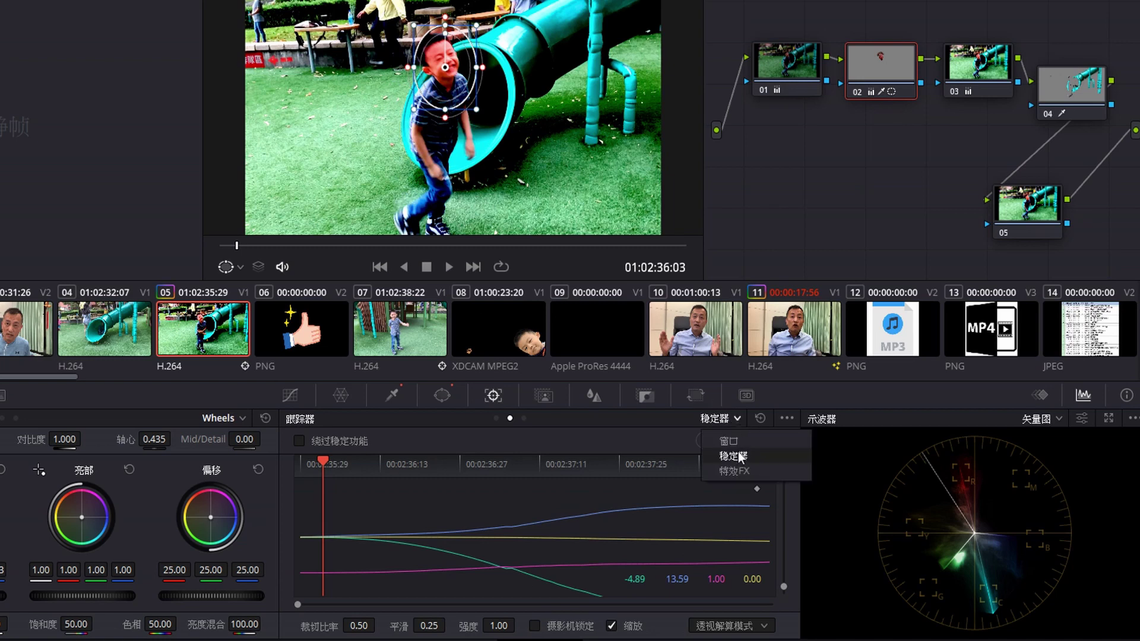
{"action": "left_click", "coordinate": [738, 442]}
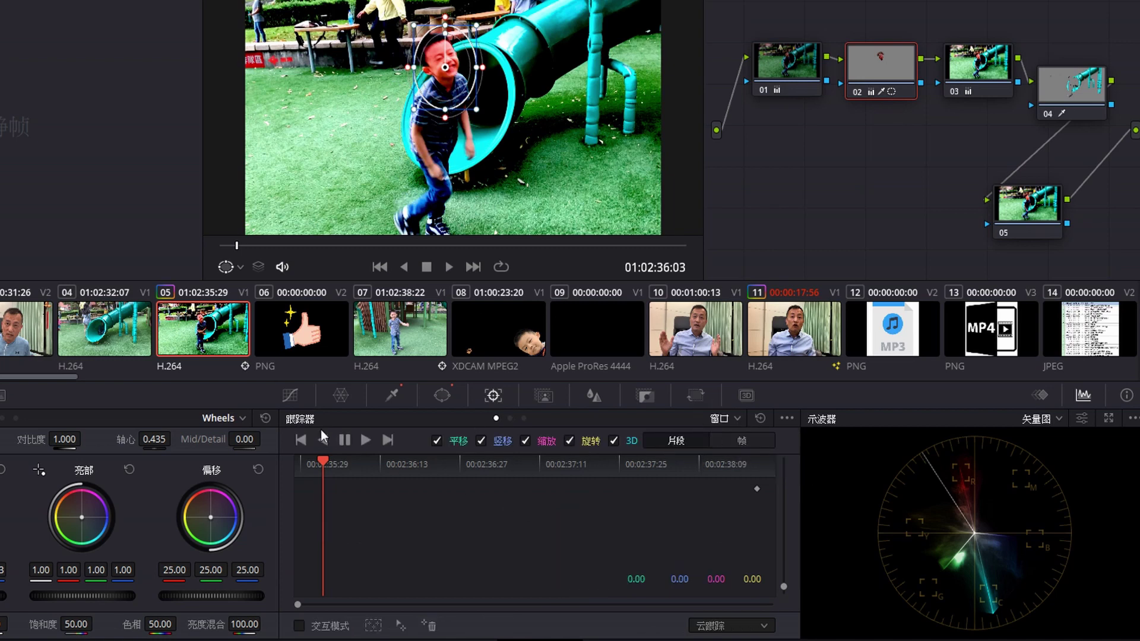
{"action": "left_click", "coordinate": [365, 440]}
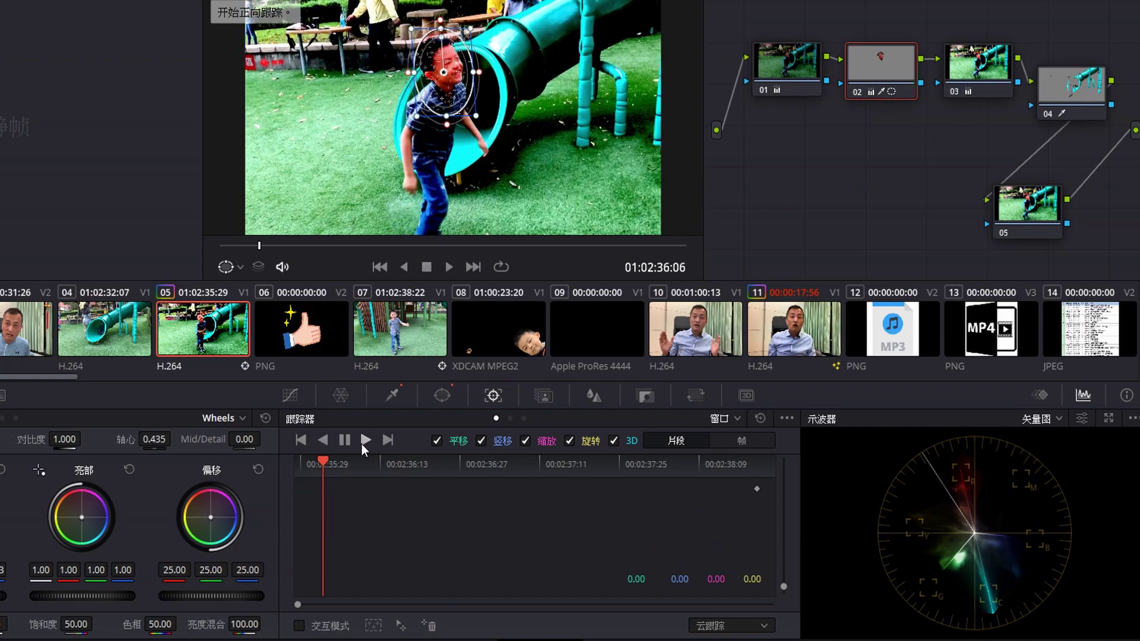